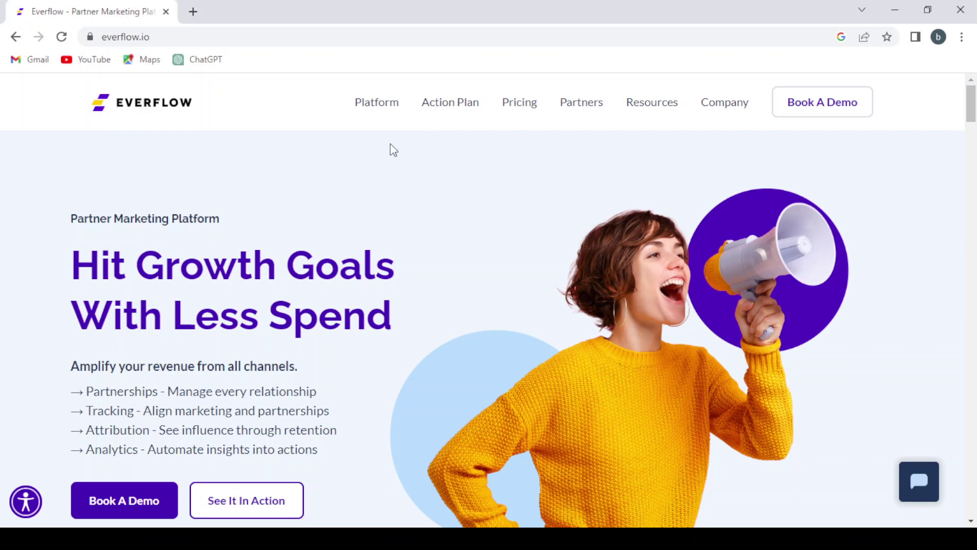
# - Preview the Platform, Action Plan, Partners, Resources and Company menus in the top navigation
pyautogui.moveTo(381, 101)
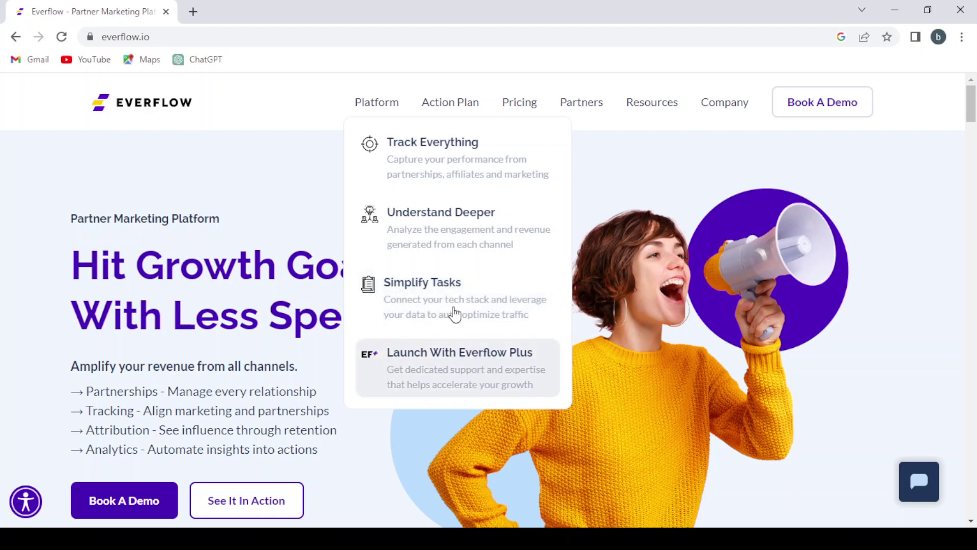
pyautogui.moveTo(461, 109)
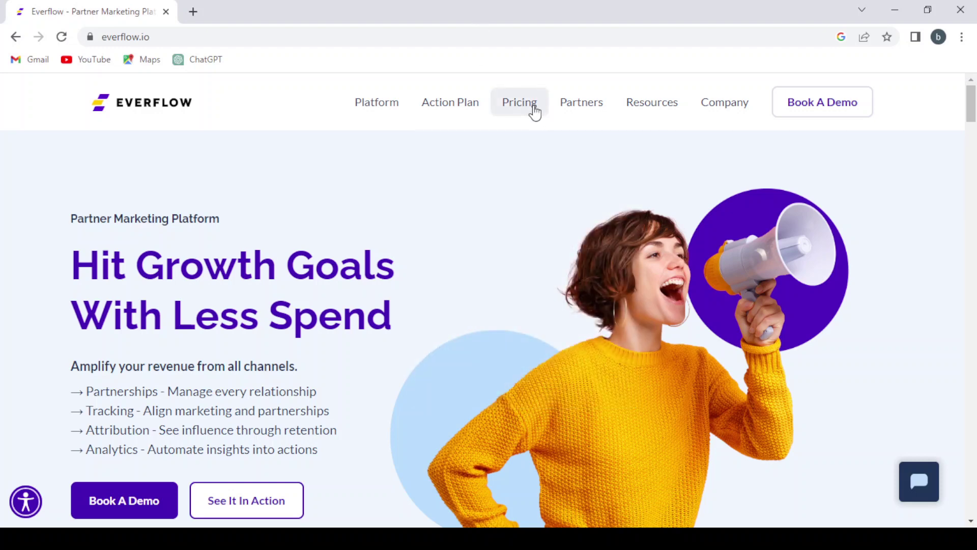
pyautogui.moveTo(582, 111)
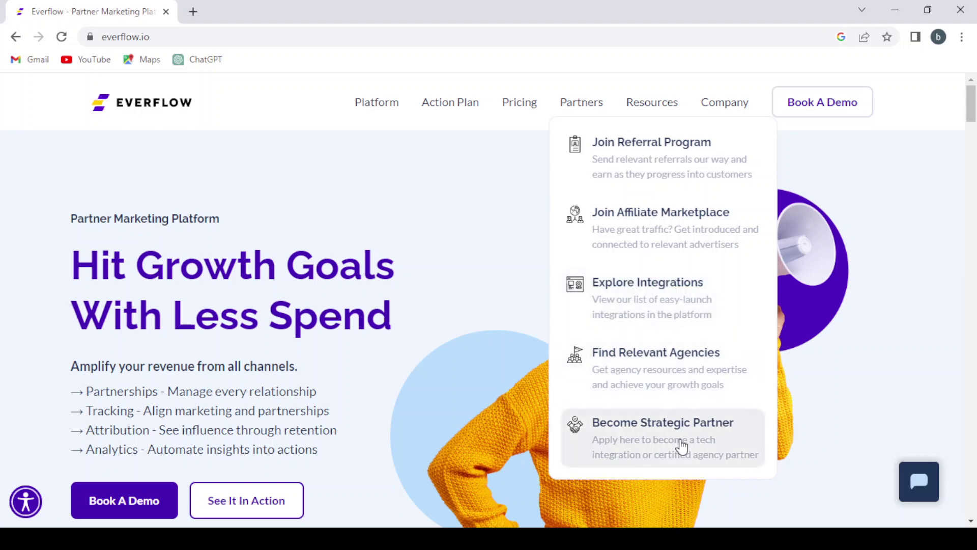
pyautogui.moveTo(652, 109)
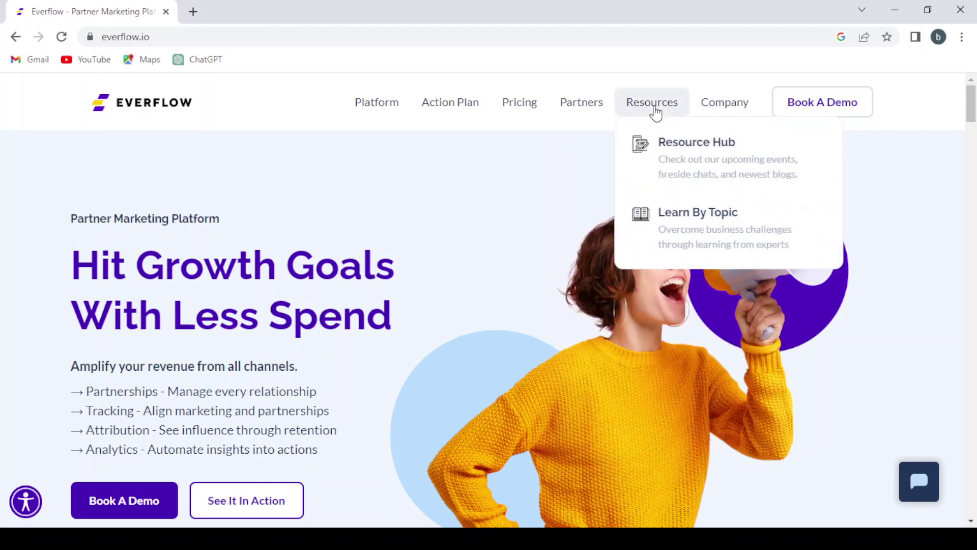
pyautogui.moveTo(712, 113)
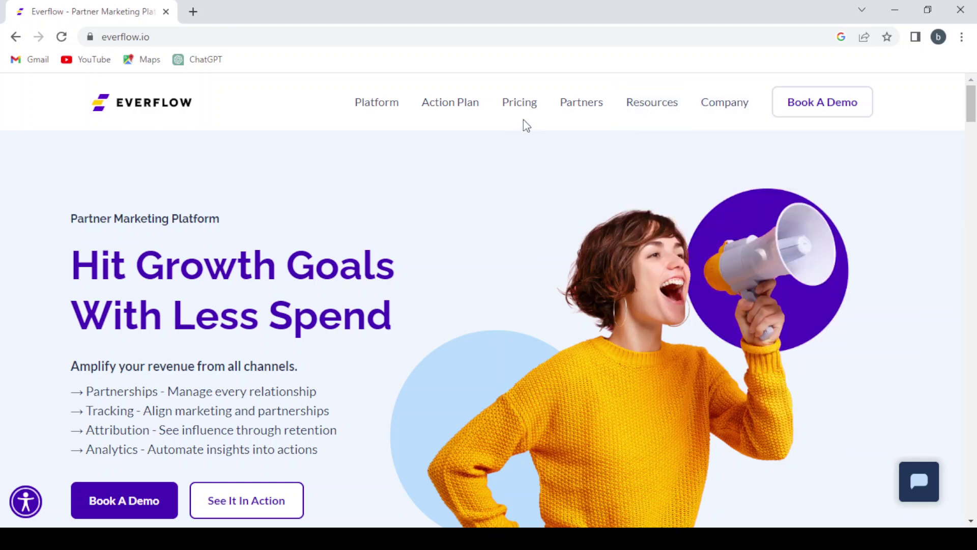
# - Open the Pricing page and review the $750/mo Core Plan card
pyautogui.click(517, 107)
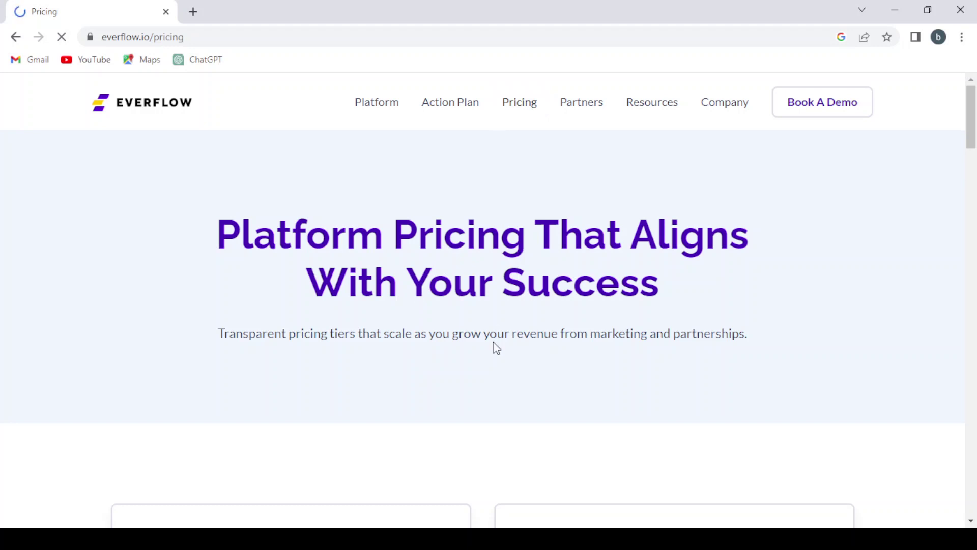
pyautogui.scroll(-7, 493, 345)
pyautogui.scroll(-2, 497, 346)
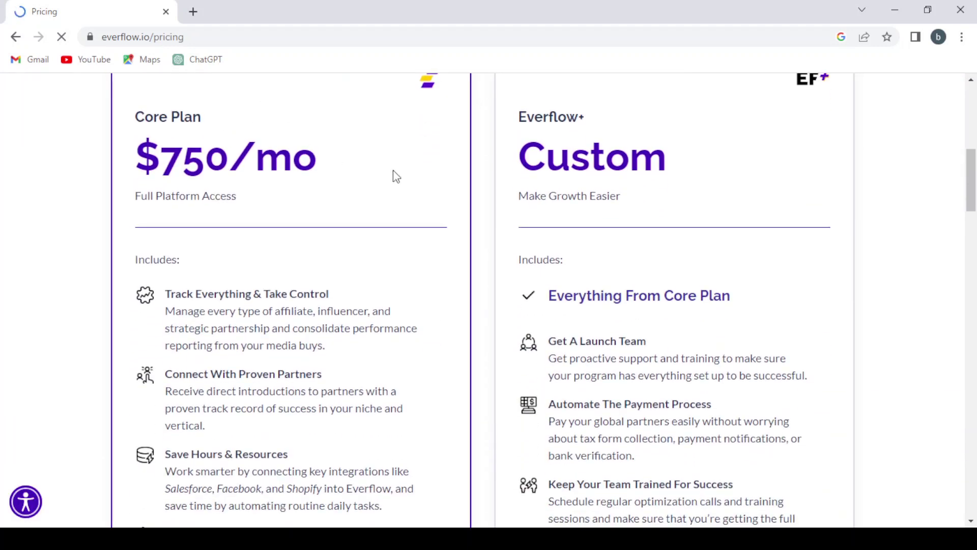
pyautogui.scroll(-1, 393, 170)
pyautogui.scroll(2, 393, 170)
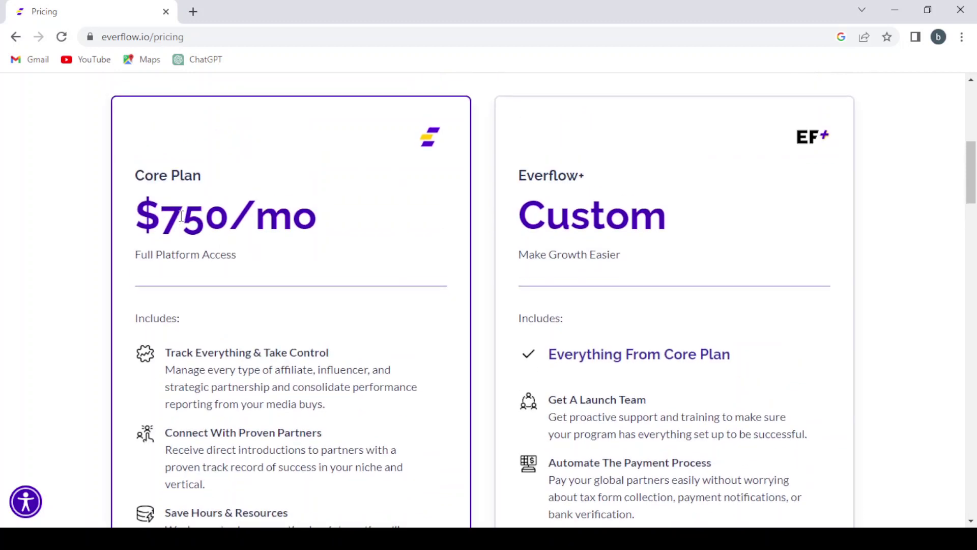
pyautogui.scroll(-3, 379, 265)
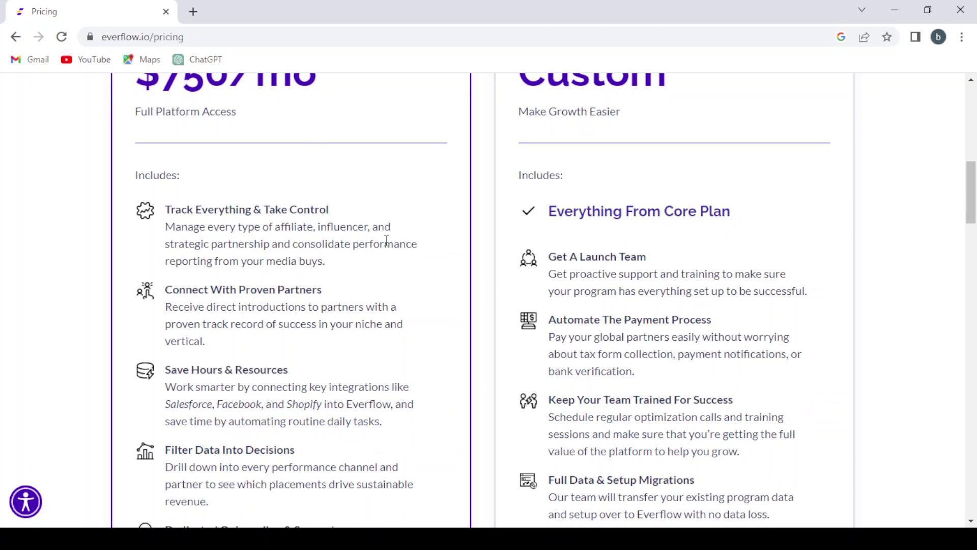
pyautogui.scroll(-1, 380, 246)
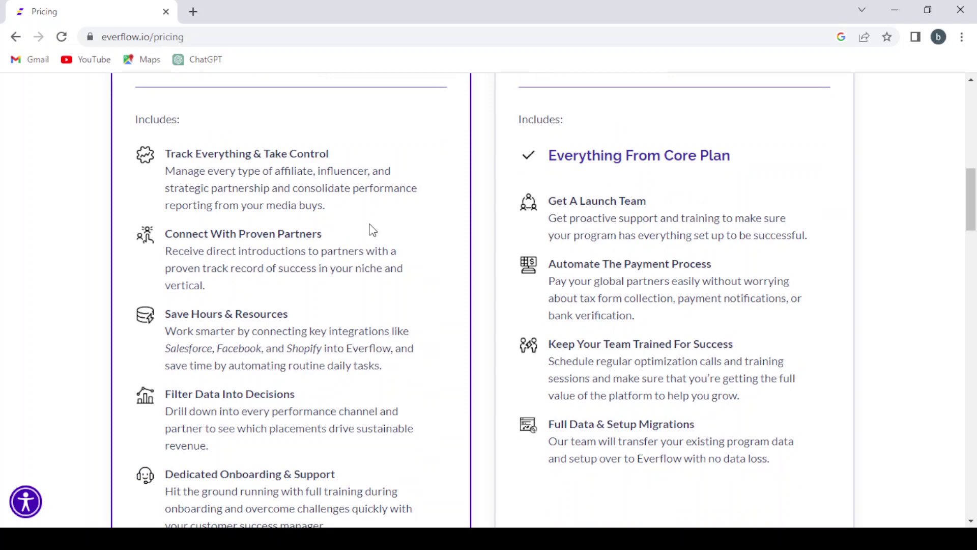
pyautogui.scroll(-2, 373, 230)
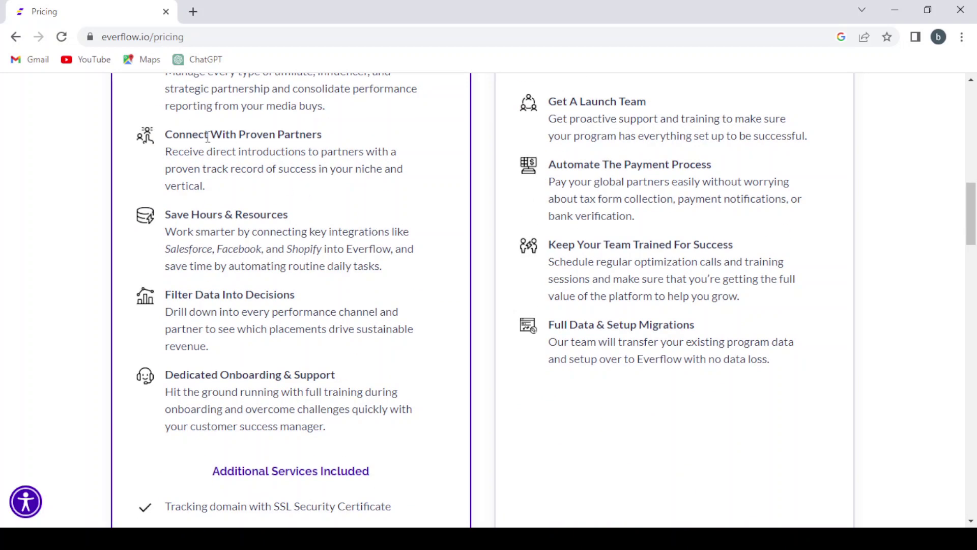
pyautogui.scroll(-1, 484, 259)
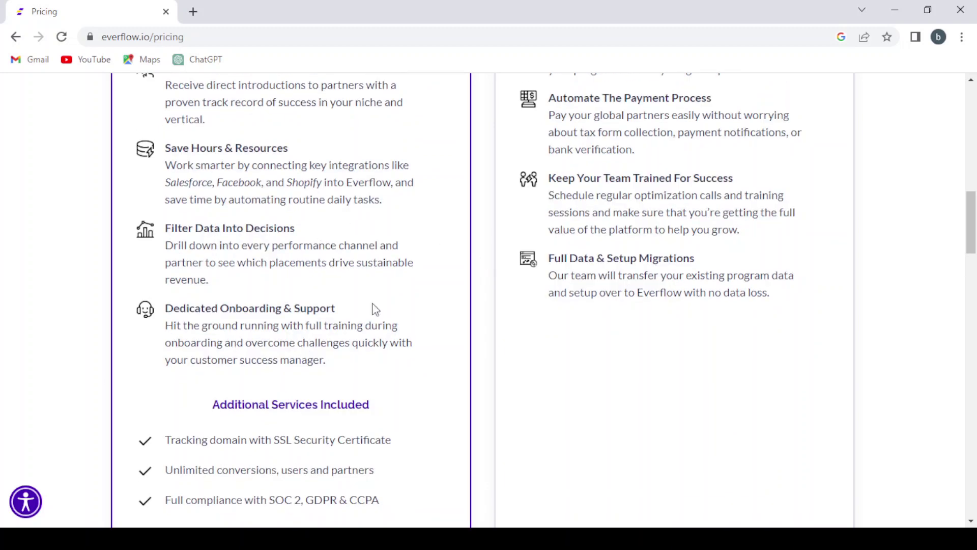
pyautogui.scroll(-4, 397, 322)
# - Compare the Custom-priced Everflow+ plan features, then return to the top of the page
pyautogui.scroll(-1, 397, 319)
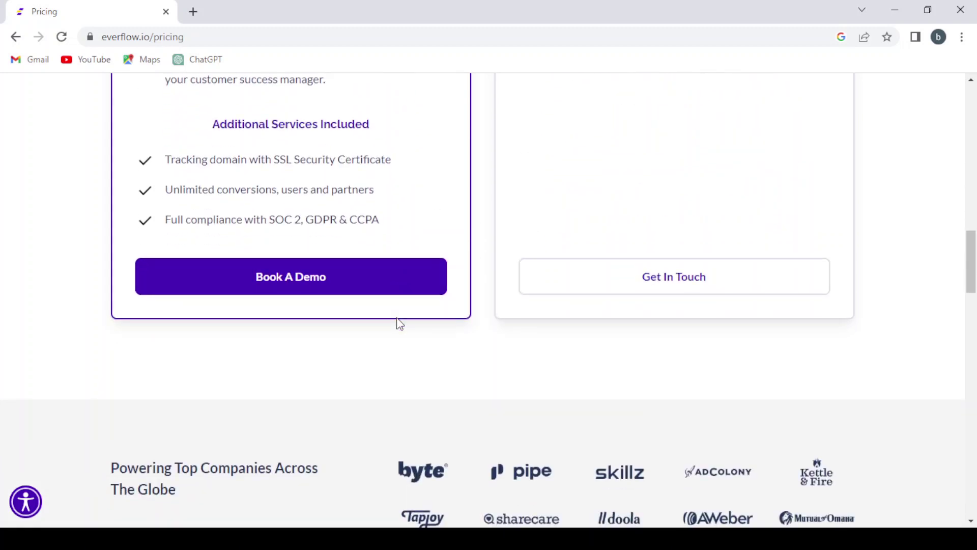
pyautogui.scroll(2, 397, 318)
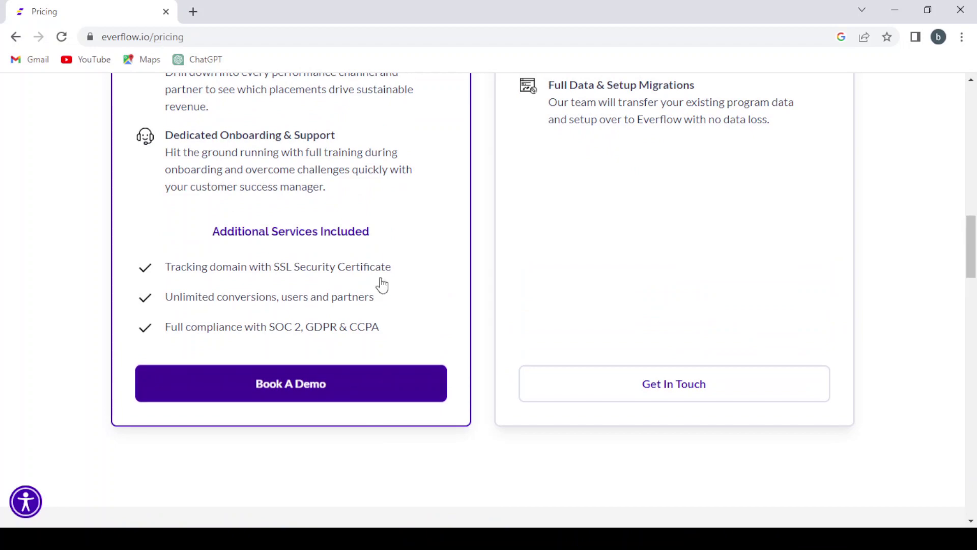
pyautogui.scroll(15, 374, 244)
pyautogui.scroll(-5, 524, 275)
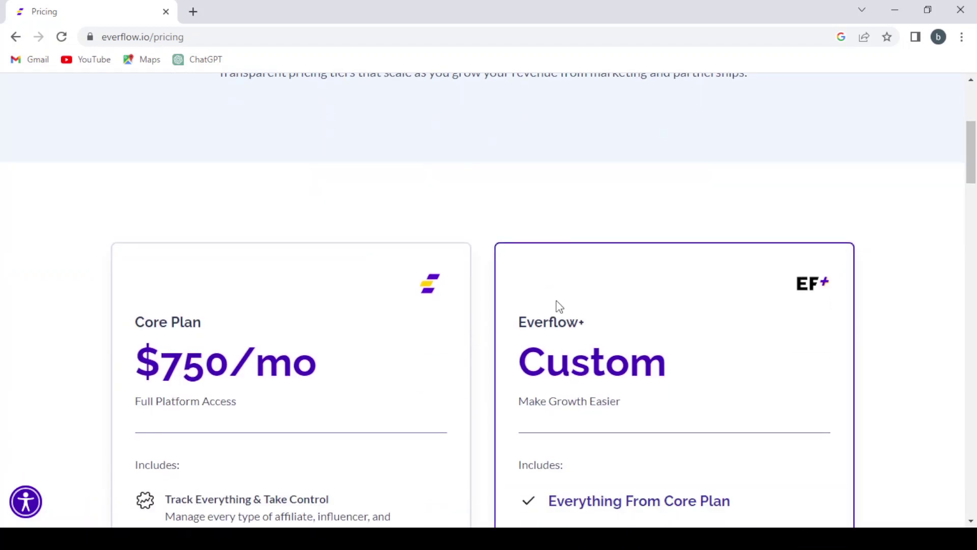
pyautogui.scroll(-5, 683, 376)
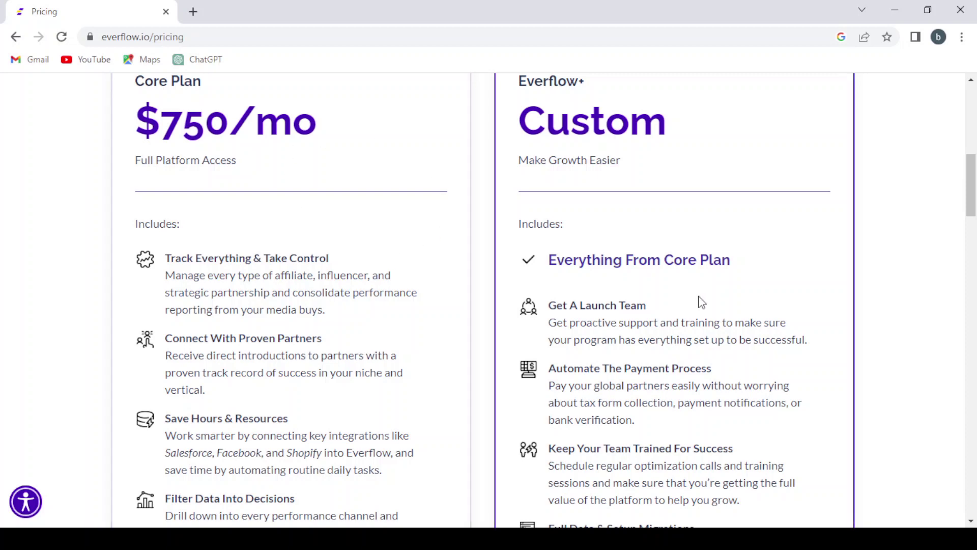
pyautogui.scroll(-2, 693, 285)
pyautogui.scroll(-2, 682, 262)
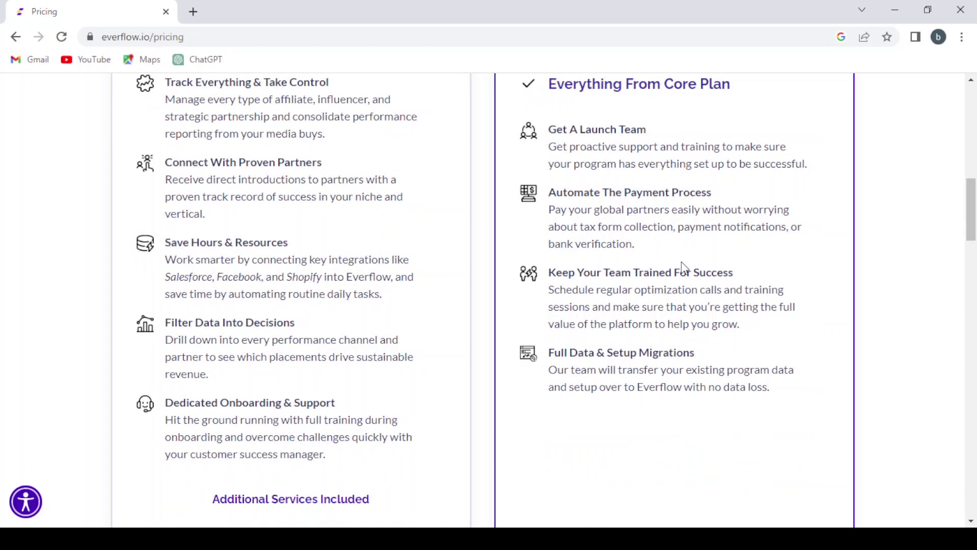
pyautogui.press('Home')
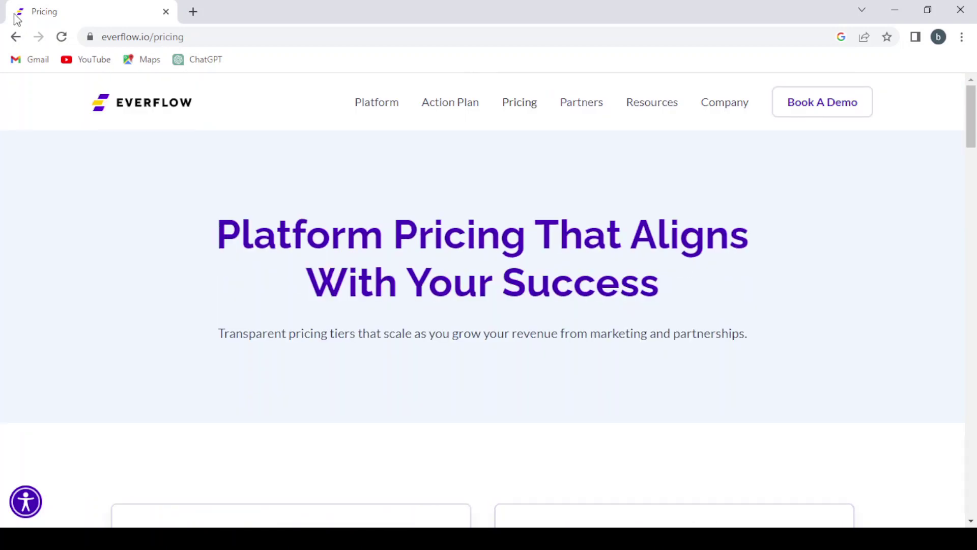
# - Return to the homepage and open Join Referral Program from the Partners menu
pyautogui.click(16, 39)
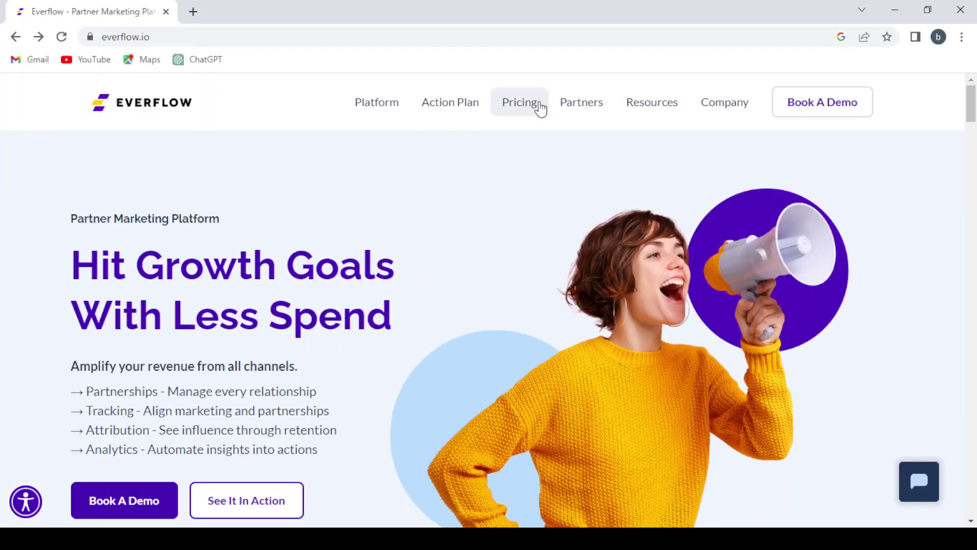
pyautogui.moveTo(564, 109)
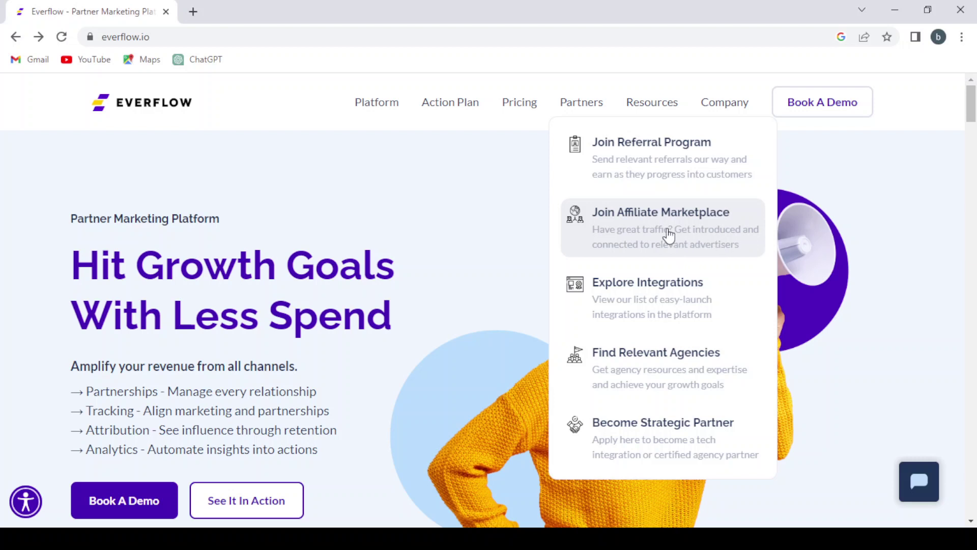
pyautogui.click(632, 166)
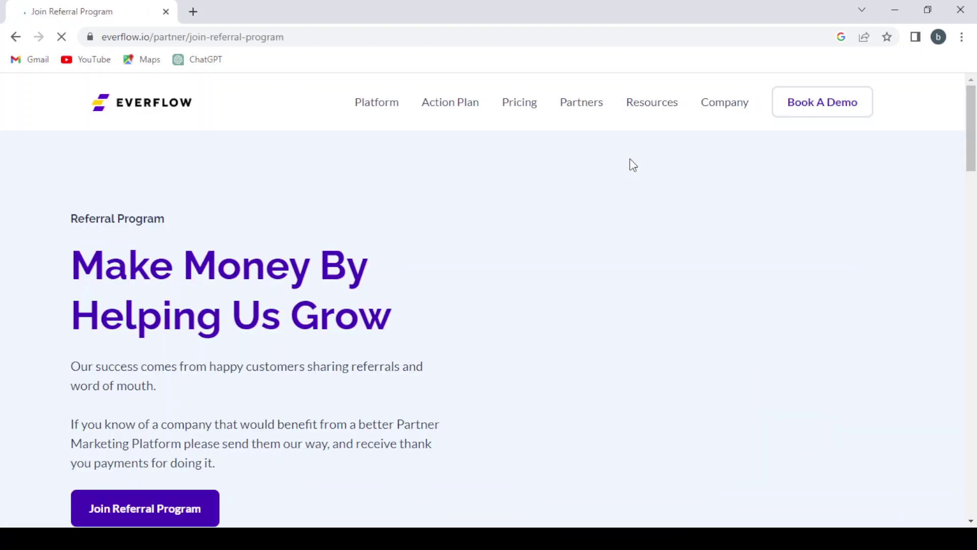
pyautogui.scroll(-1, 363, 220)
pyautogui.scroll(-1, 363, 220)
pyautogui.scroll(2, 360, 212)
pyautogui.scroll(-1, 362, 214)
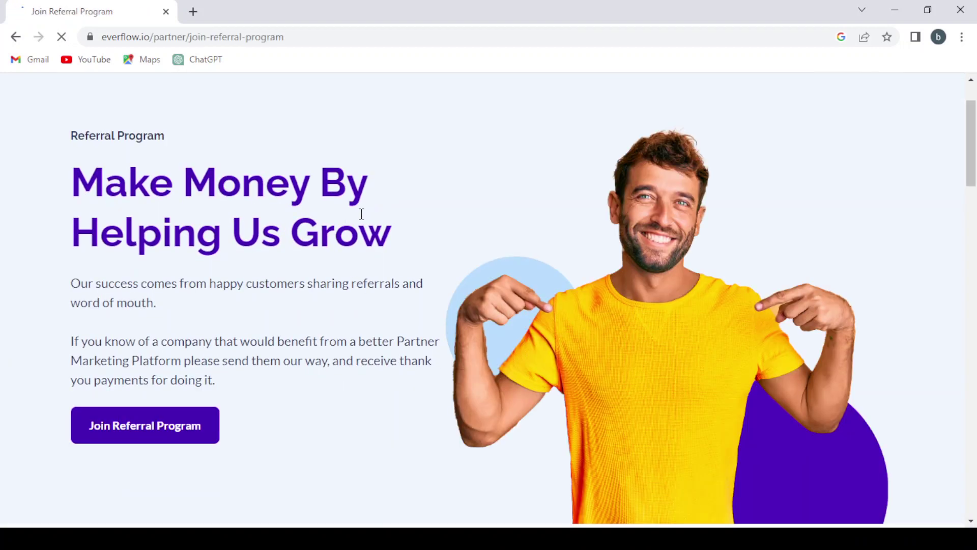
pyautogui.scroll(-1, 361, 214)
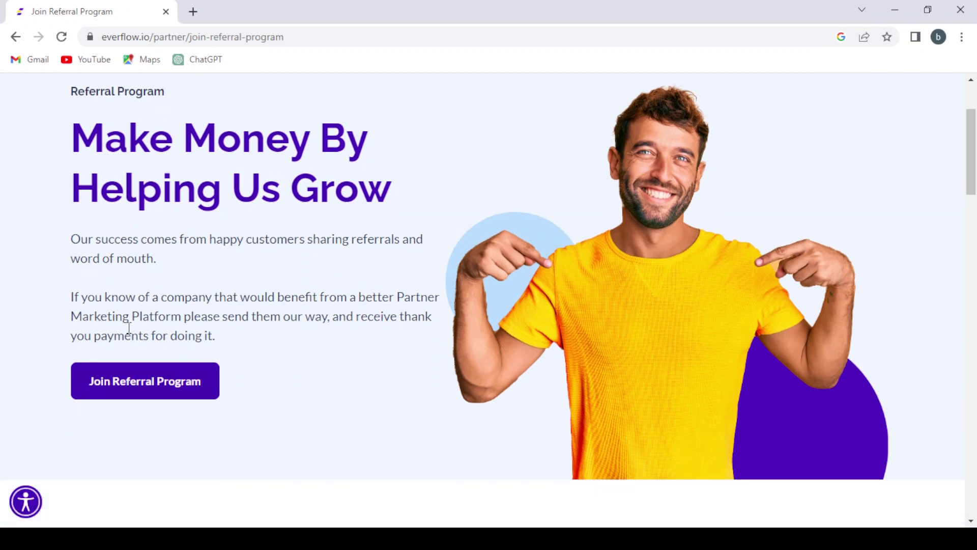
# - Open the partner signup form and enter the partner's first and last name
pyautogui.click(151, 374)
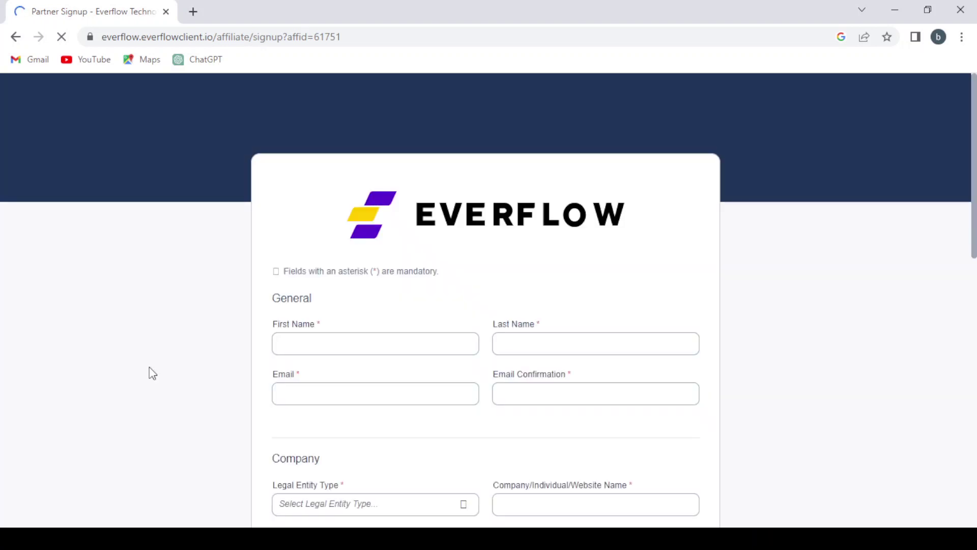
pyautogui.scroll(-2, 433, 303)
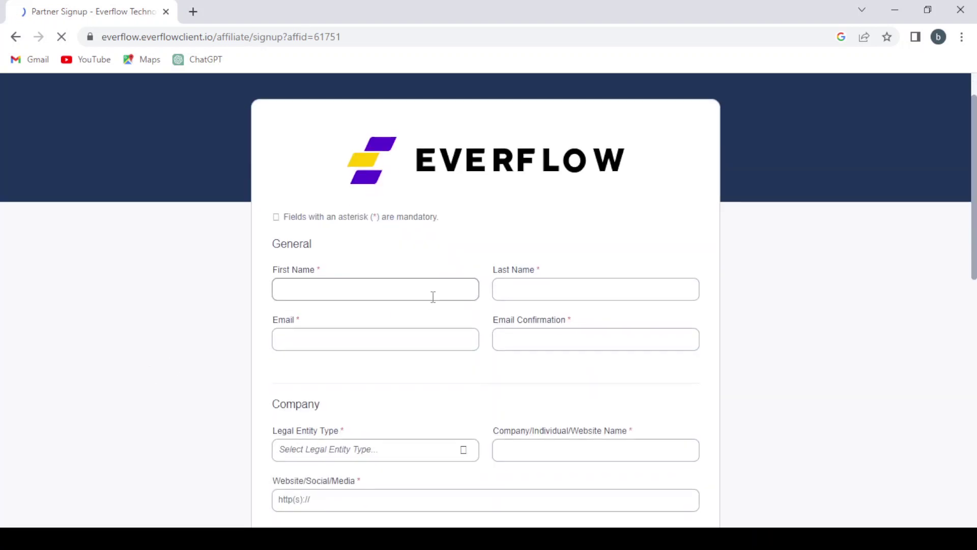
pyautogui.click(320, 253)
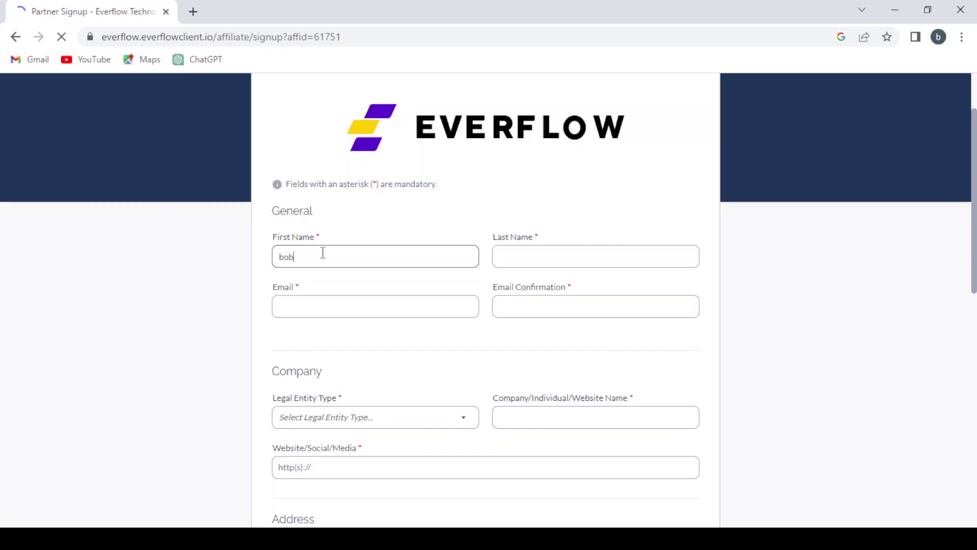
pyautogui.click(509, 256)
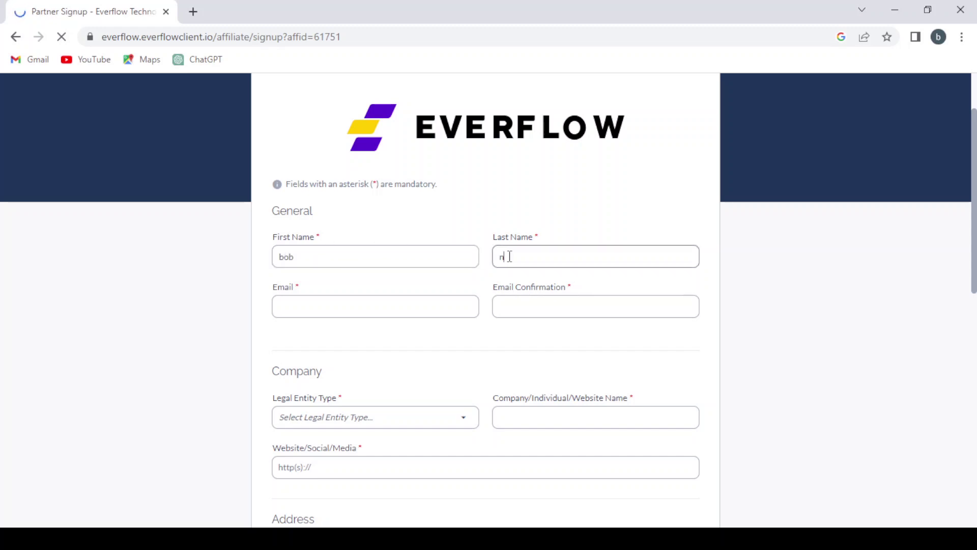
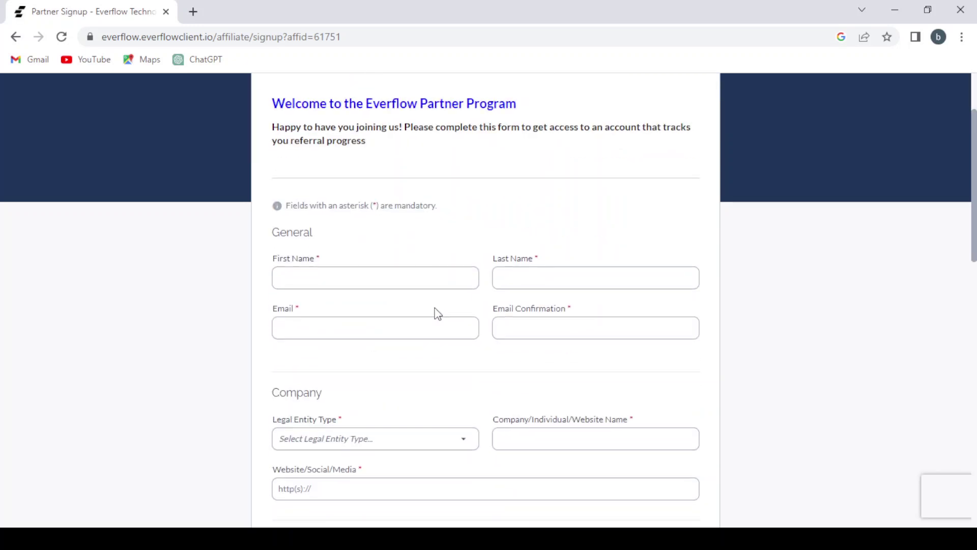
# - Re-enter the first and last name, then type the email address and copy it
pyautogui.scroll(-3, 375, 188)
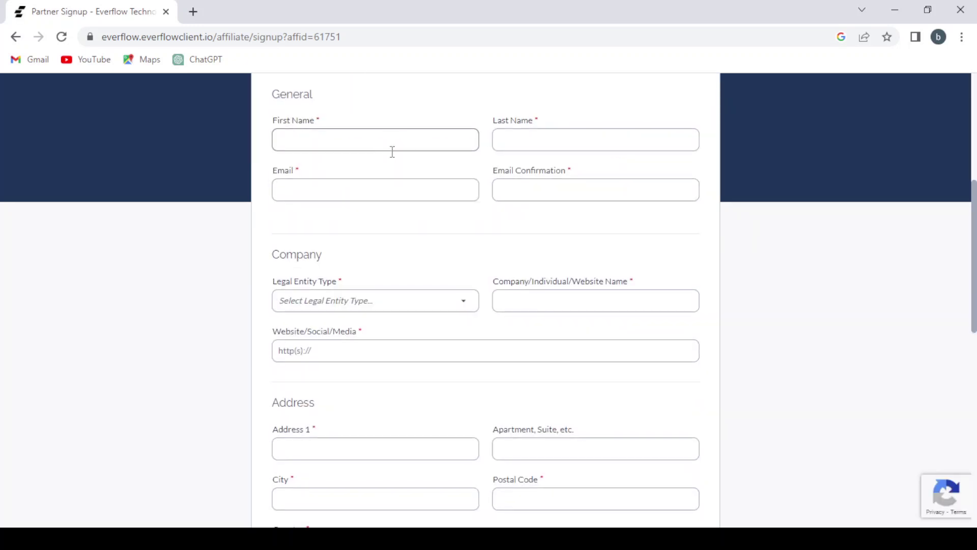
pyautogui.click(386, 137)
pyautogui.click(532, 134)
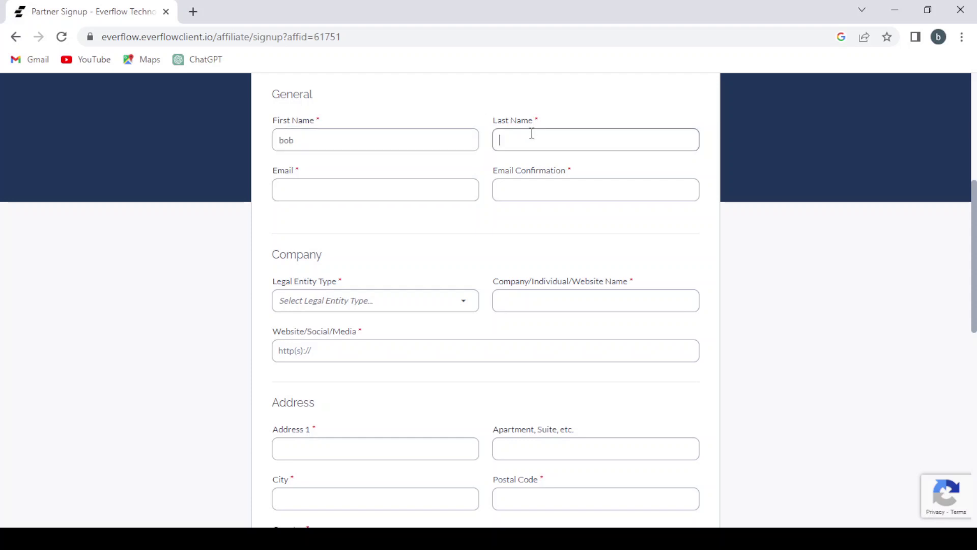
pyautogui.click(440, 192)
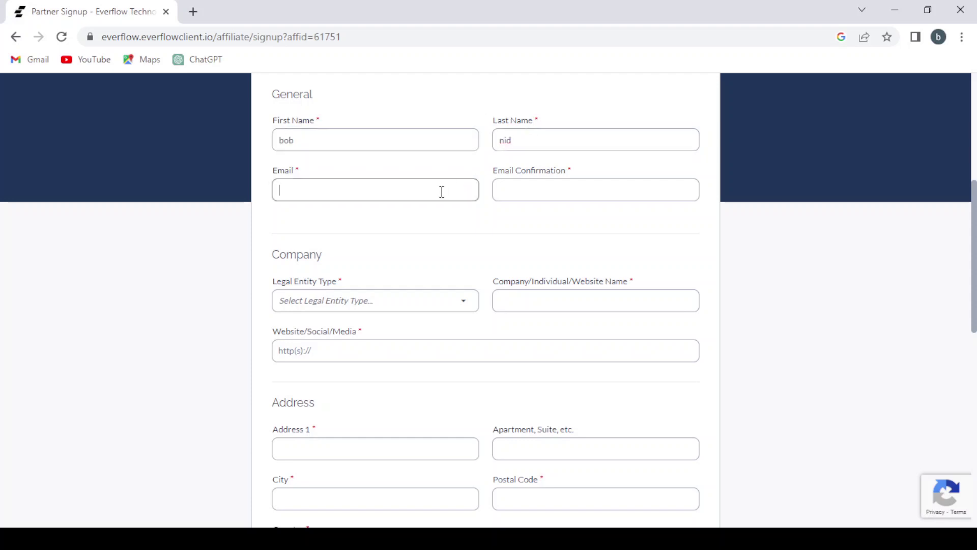
pyautogui.moveTo(340, 196); pyautogui.dragTo(277, 198)
pyautogui.hotkey('ctrl', 'c')
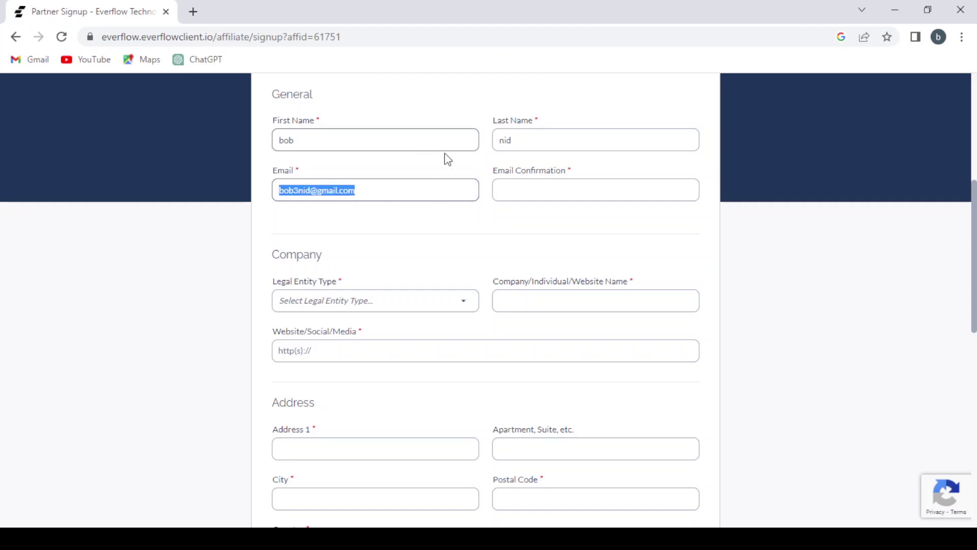
pyautogui.click(523, 186)
# - Paste the email into Email Confirmation and set Legal Entity Type to Other
pyautogui.write('v')
pyautogui.hotkey('ctrl', 'v')
pyautogui.scroll(-3, 523, 186)
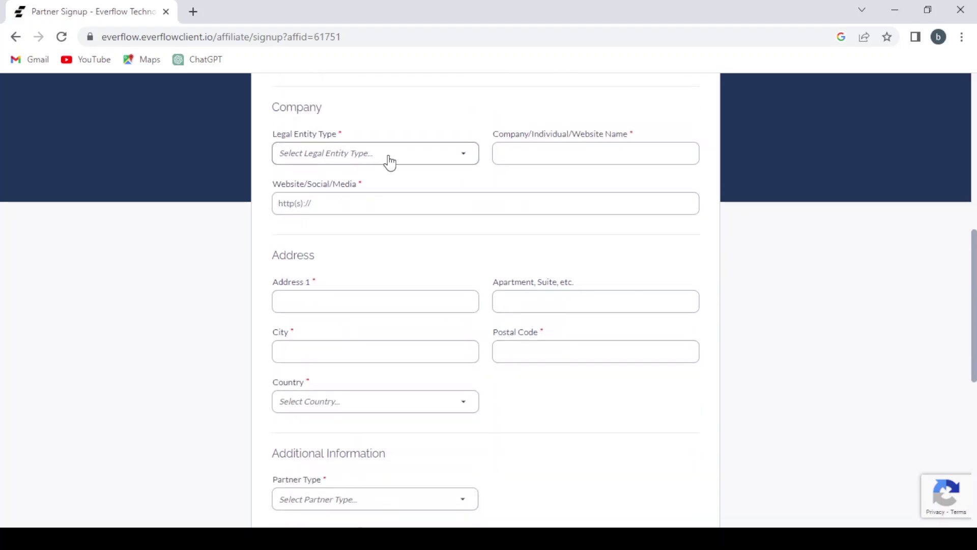
pyautogui.click(390, 162)
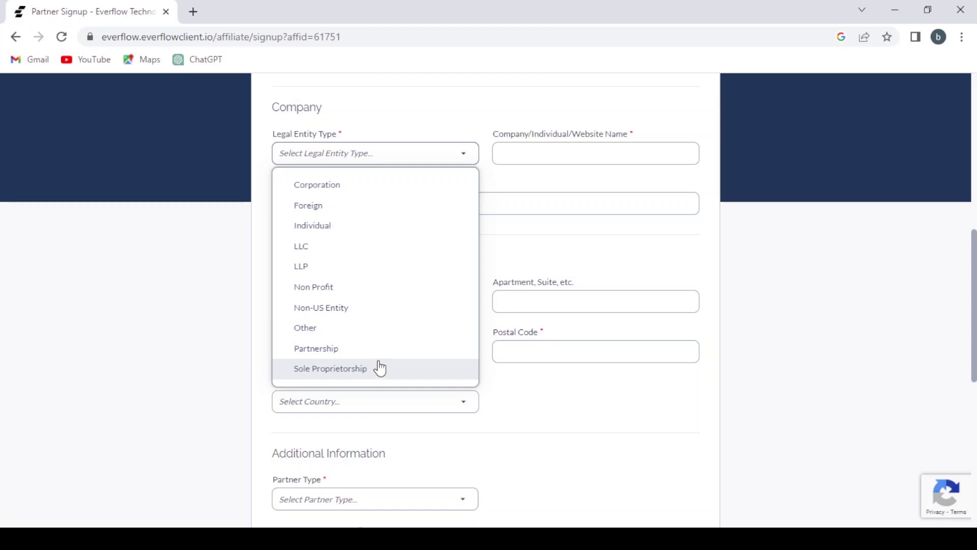
pyautogui.click(385, 331)
# - Enter the company/individual/website name and move on to the Website field
pyautogui.click(615, 155)
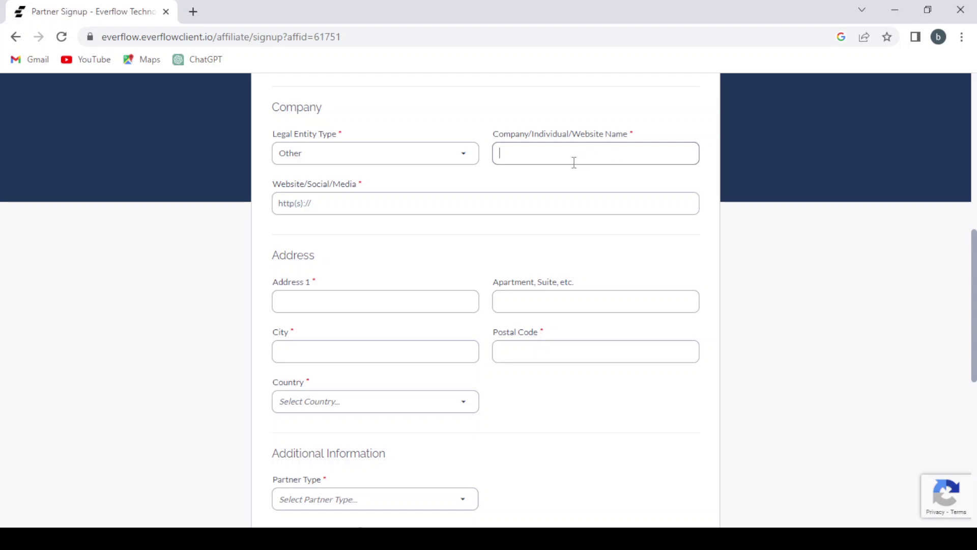
pyautogui.click(414, 202)
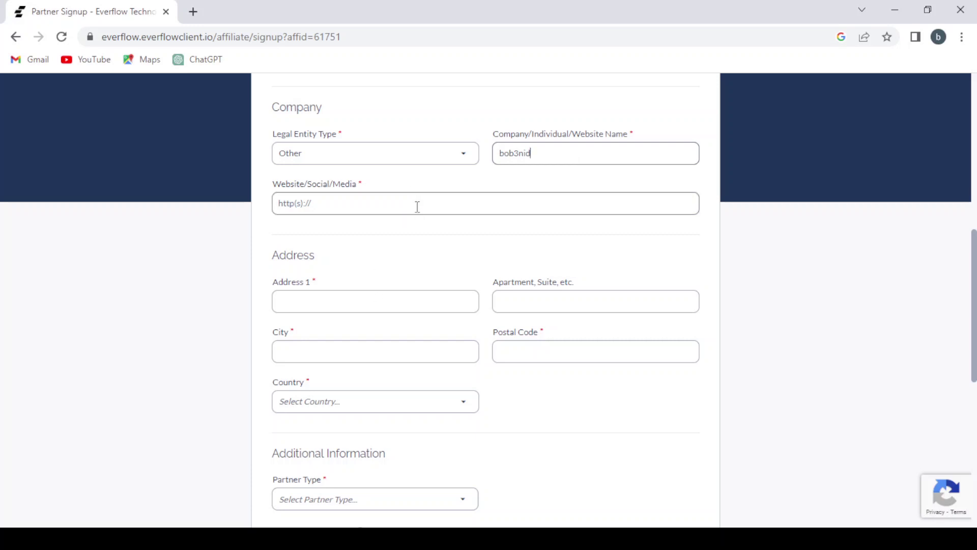
pyautogui.click(417, 206)
pyautogui.scroll(1, 417, 208)
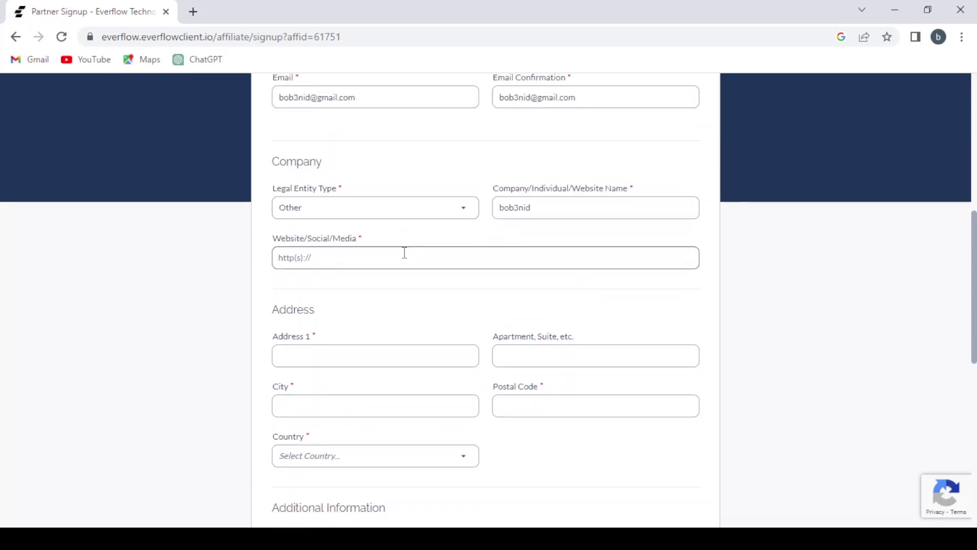
pyautogui.scroll(1, 405, 252)
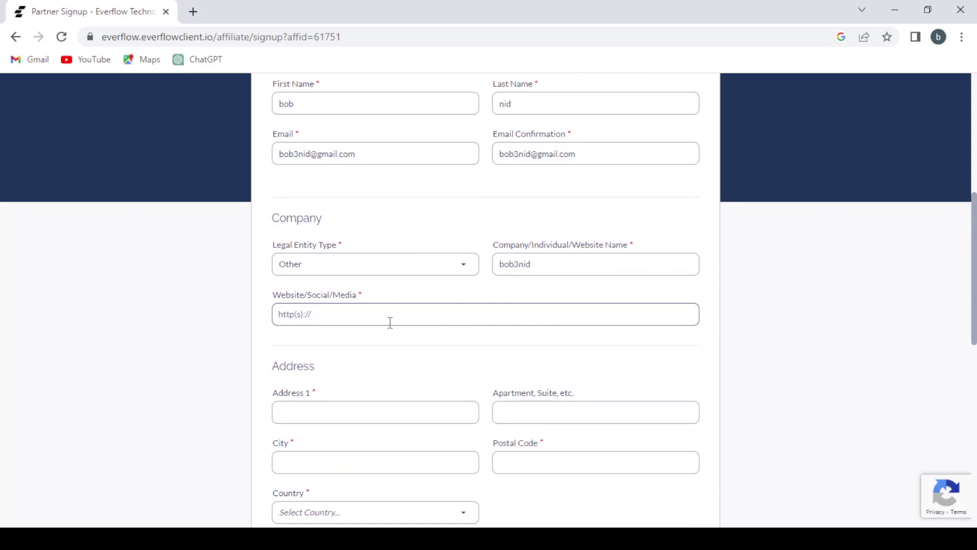
pyautogui.scroll(4, 390, 323)
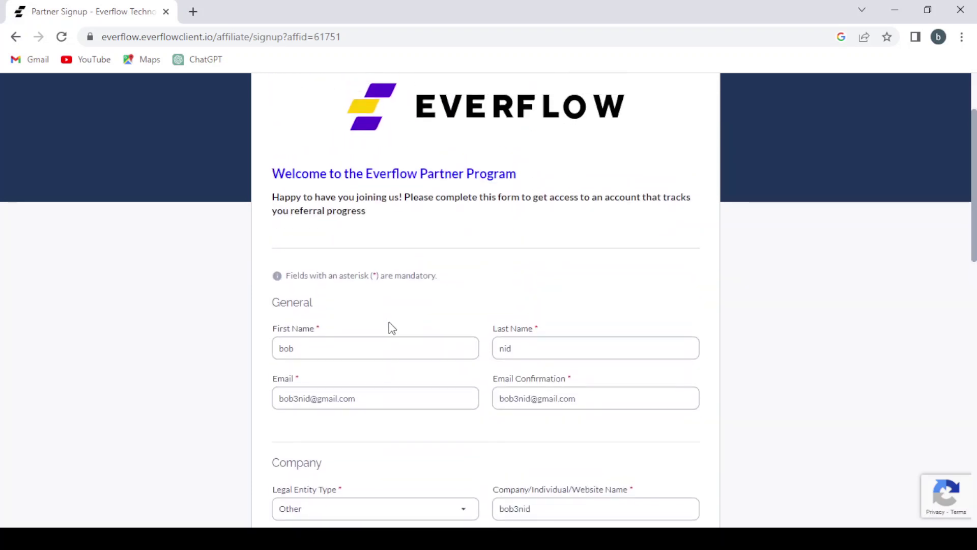
pyautogui.scroll(-1, 390, 327)
pyautogui.scroll(-3, 391, 327)
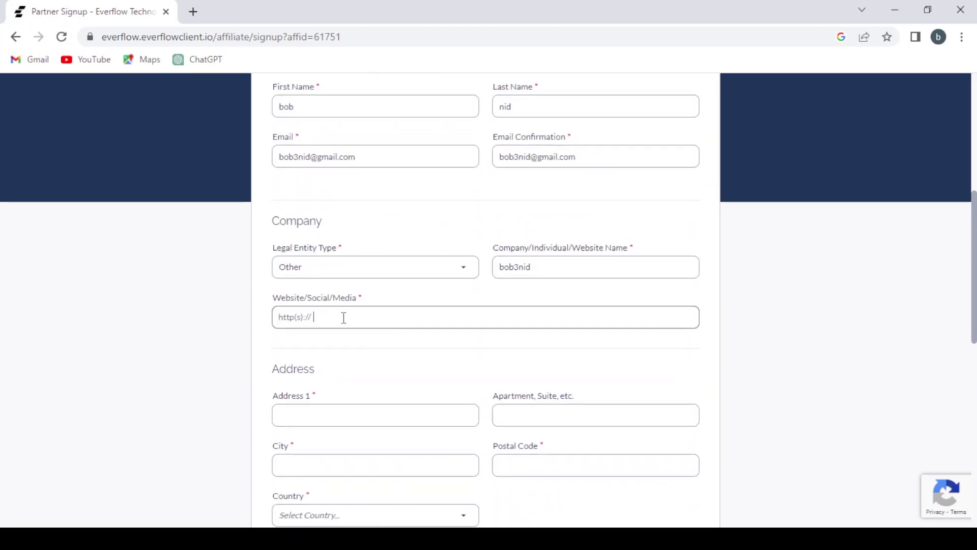
# - Step through the Website, Apartment and City fields, then open the Country dropdown
pyautogui.click(343, 317)
pyautogui.scroll(-1, 345, 324)
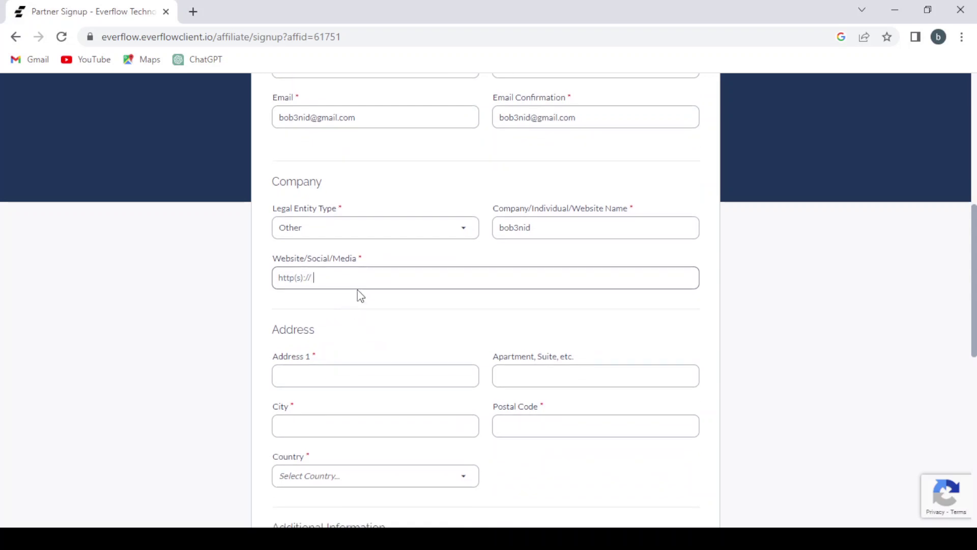
pyautogui.scroll(-1, 359, 284)
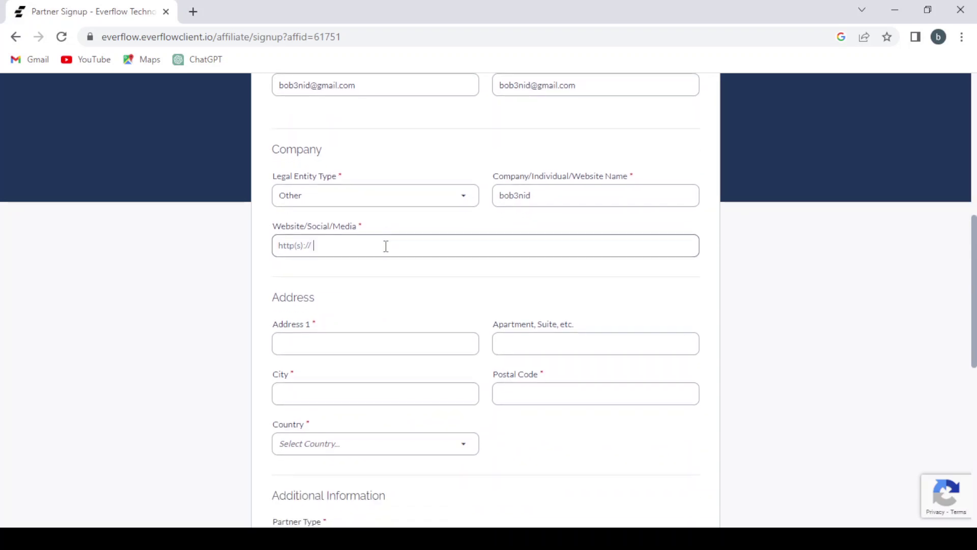
pyautogui.scroll(-3, 386, 246)
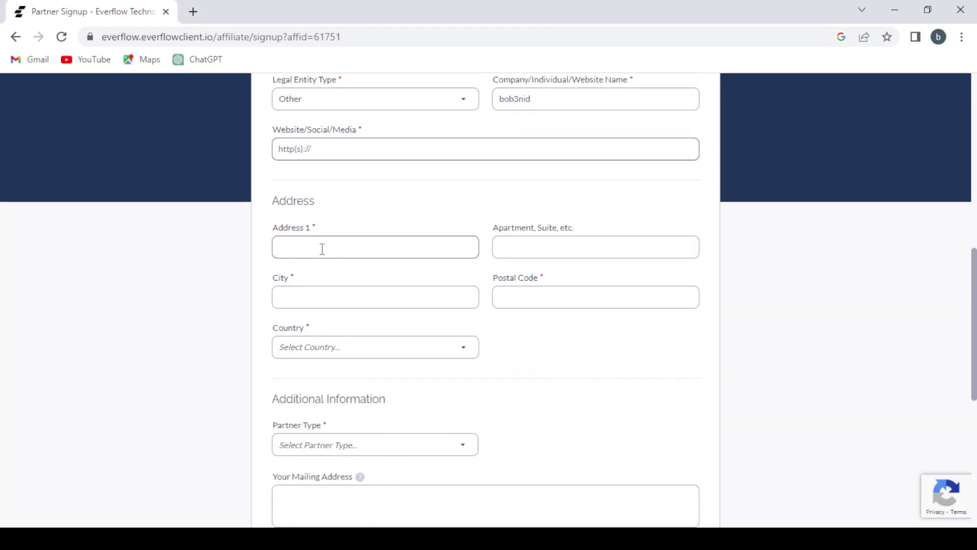
pyautogui.click(532, 243)
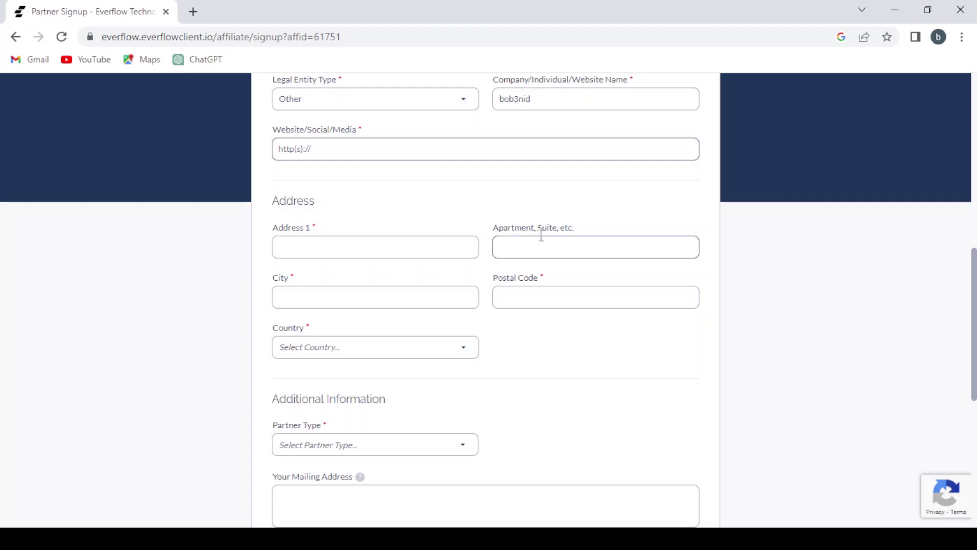
pyautogui.click(355, 302)
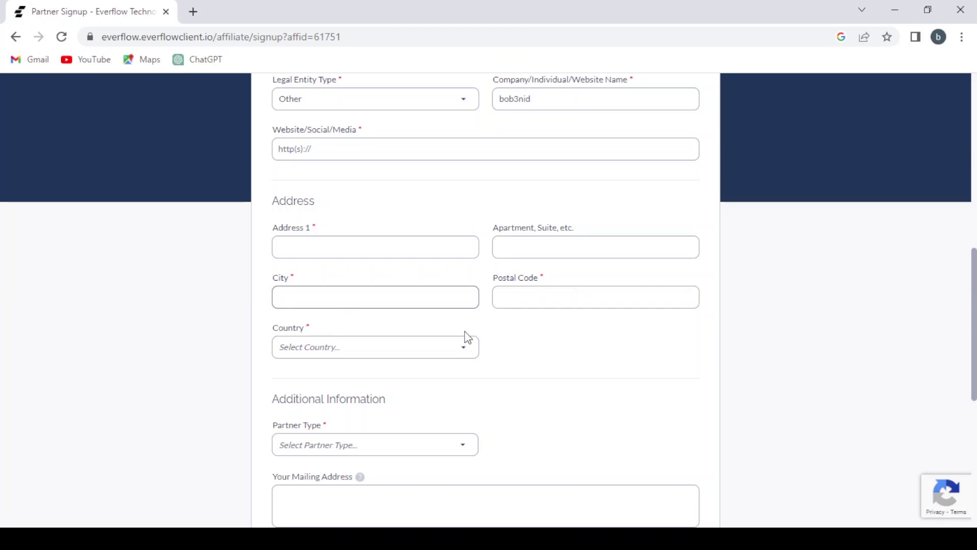
pyautogui.click(462, 350)
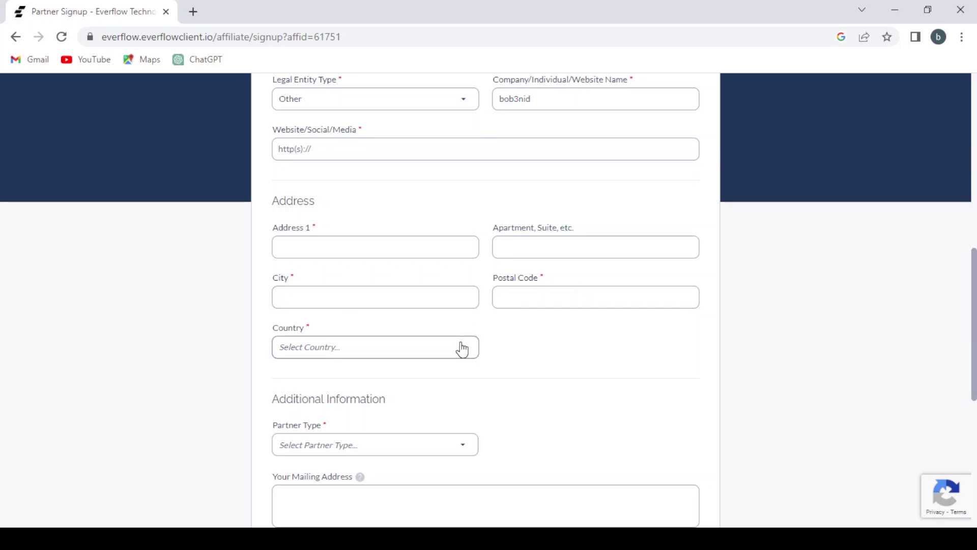
pyautogui.click(462, 350)
# - Search 'moro' in the country list and select Morocco
pyautogui.scroll(-1, 449, 197)
pyautogui.scroll(1, 448, 198)
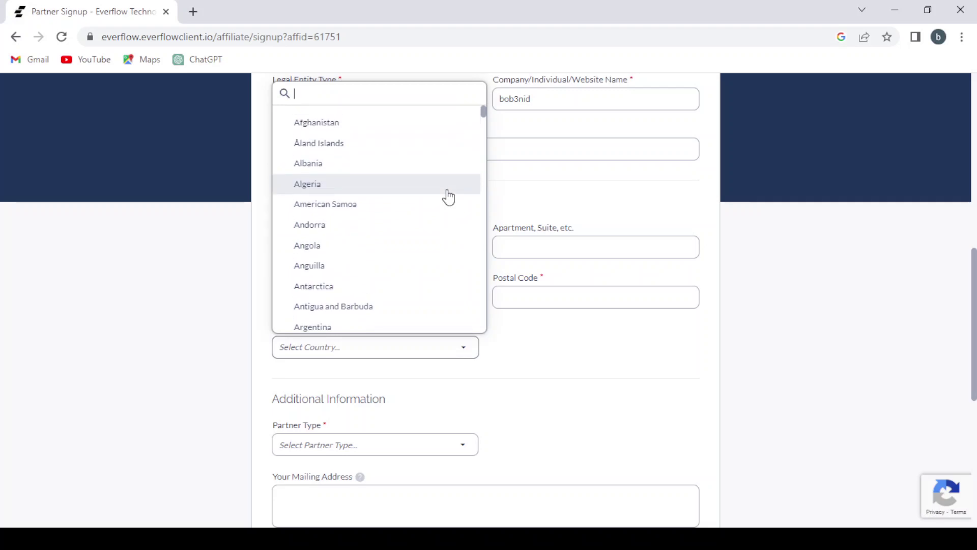
pyautogui.write('moe')
pyautogui.press('BackSpace')
pyautogui.write('r')
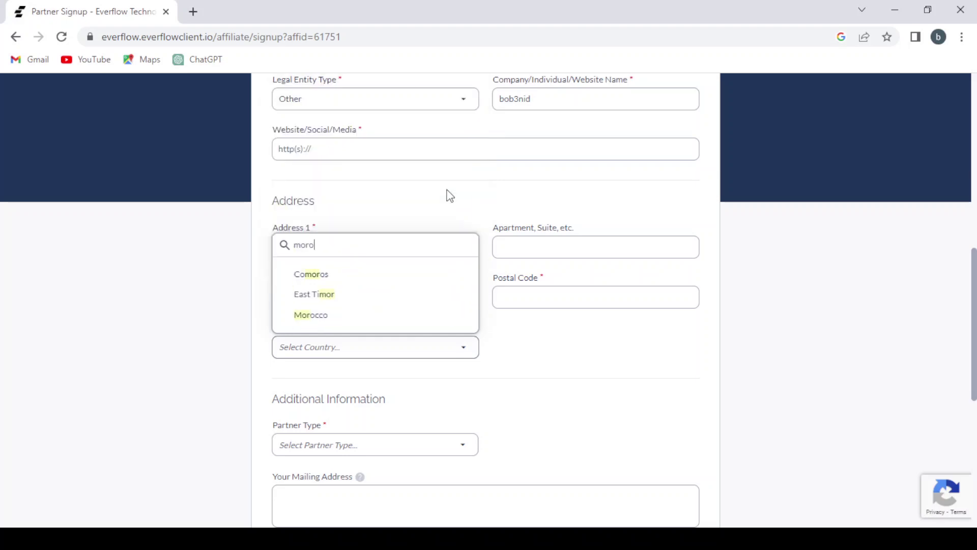
pyautogui.write('o')
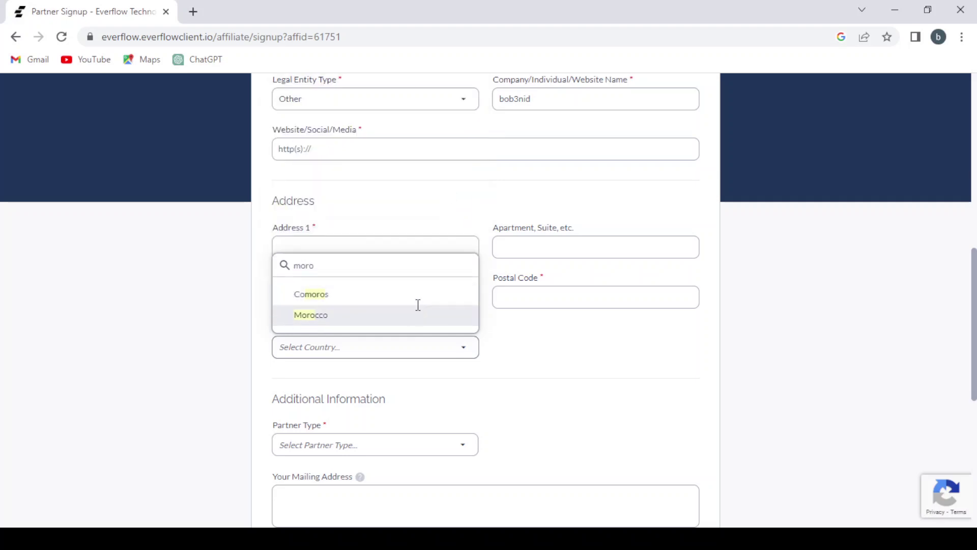
pyautogui.click(418, 313)
pyautogui.scroll(-3, 463, 383)
pyautogui.scroll(-2, 465, 384)
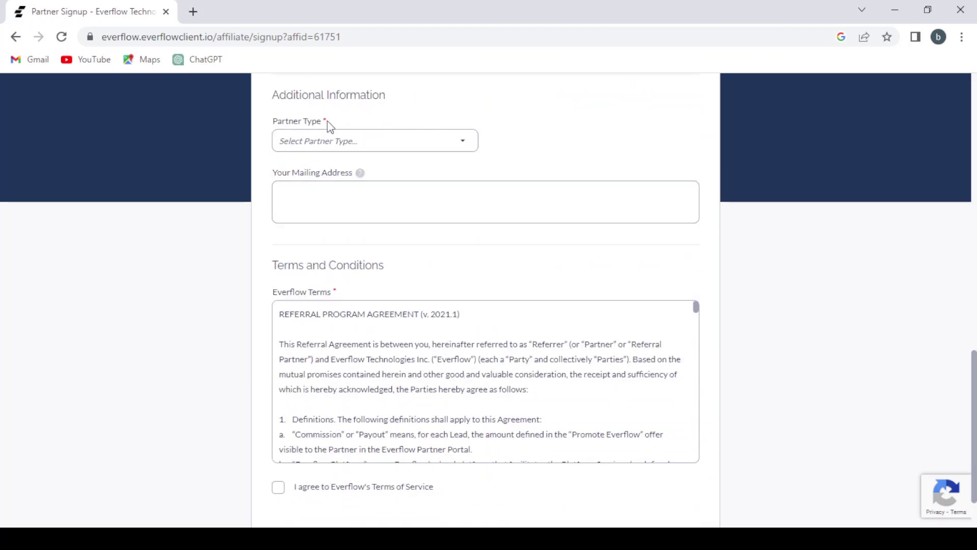
# - Choose Referral Partner as the partner type and tick the Terms of Service checkbox
pyautogui.click(400, 146)
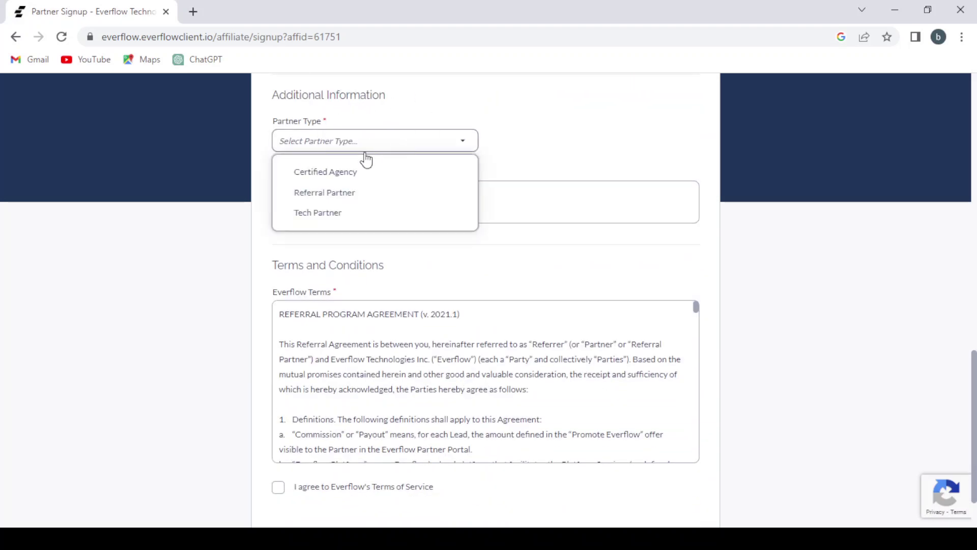
pyautogui.click(337, 197)
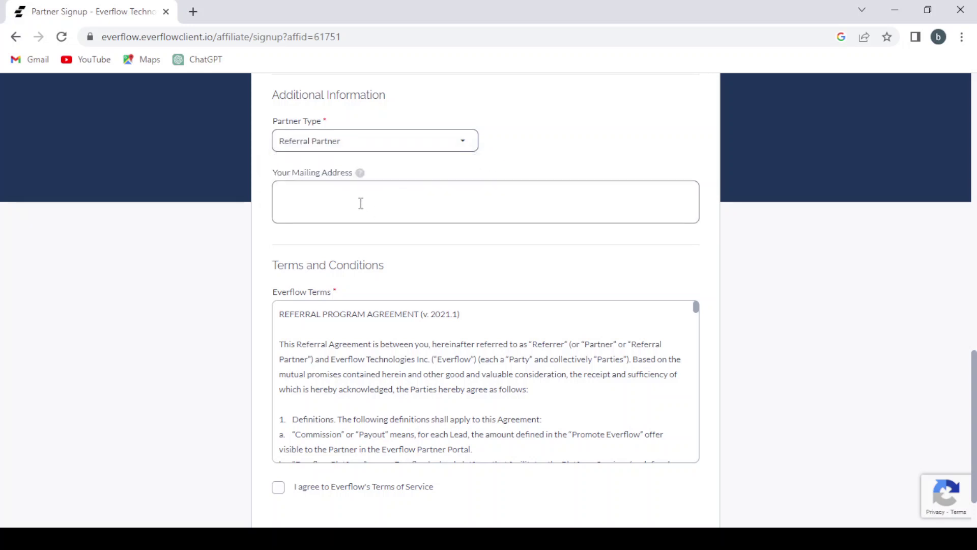
pyautogui.scroll(-2, 361, 203)
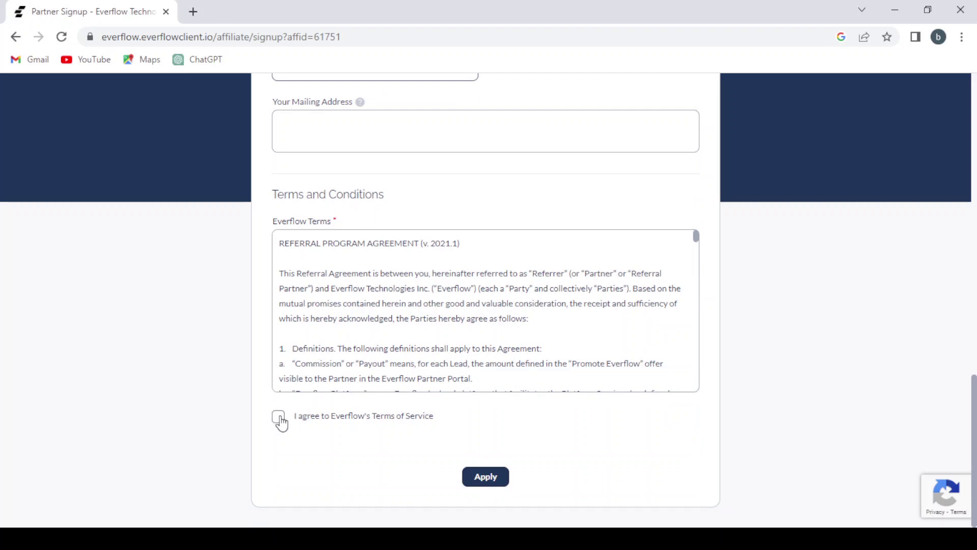
pyautogui.click(279, 417)
pyautogui.scroll(20, 495, 414)
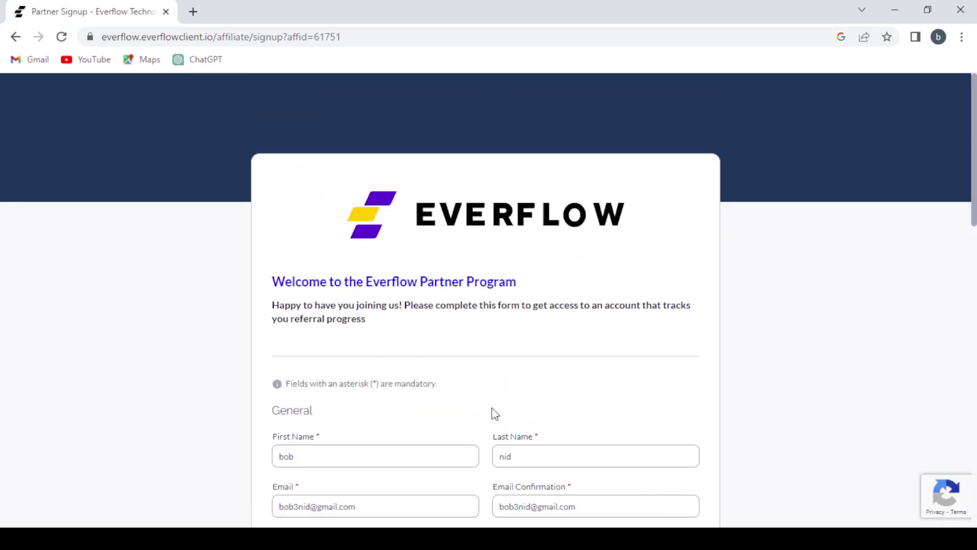
pyautogui.scroll(-3, 493, 412)
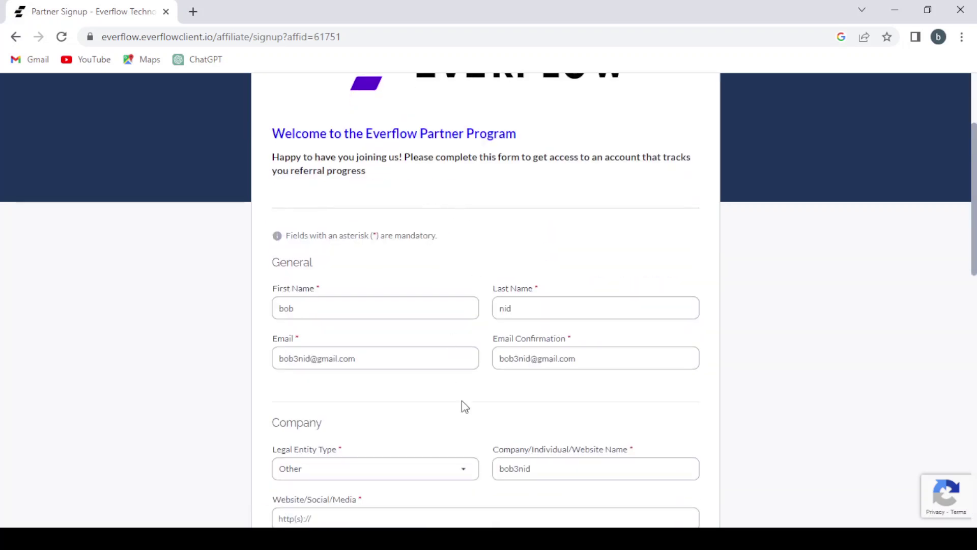
pyautogui.scroll(-4, 465, 409)
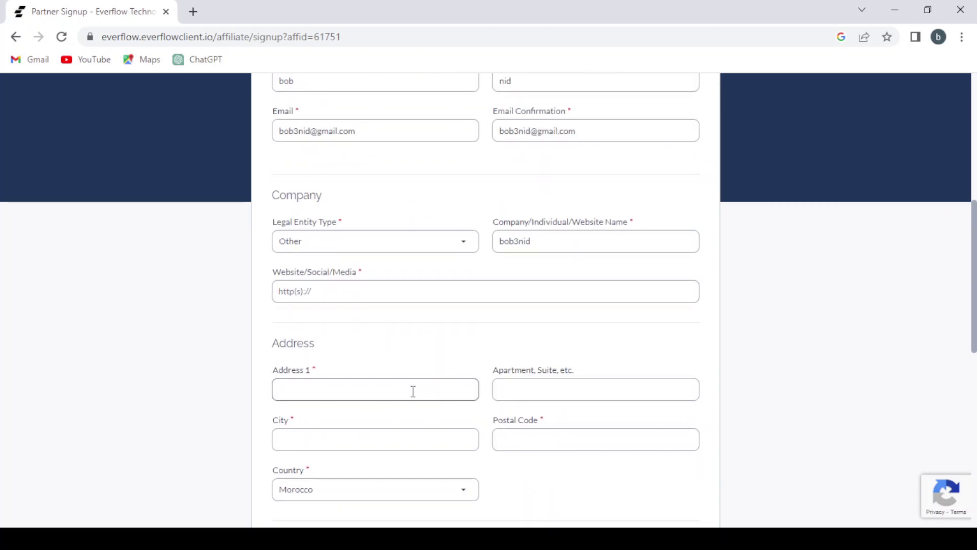
pyautogui.scroll(-1, 421, 388)
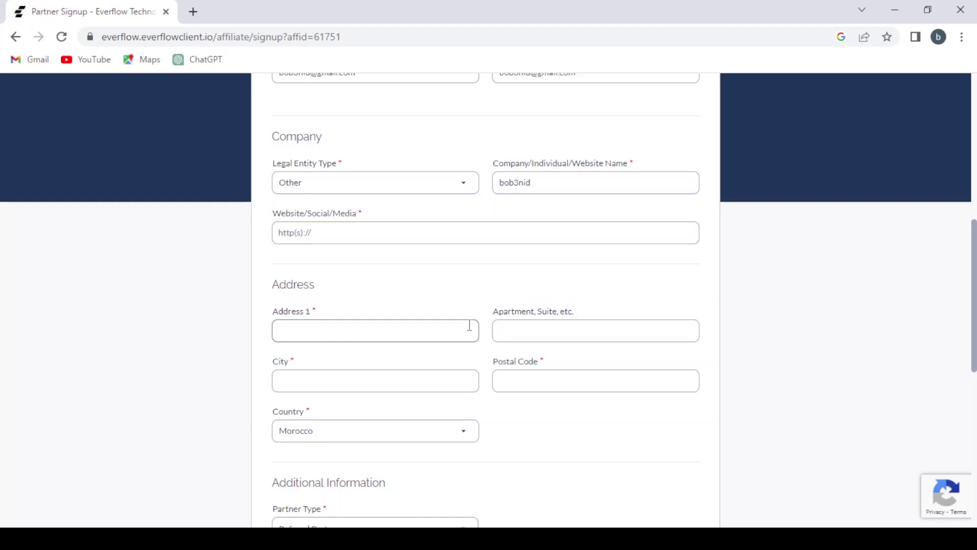
pyautogui.scroll(-4, 469, 328)
pyautogui.scroll(4, 469, 325)
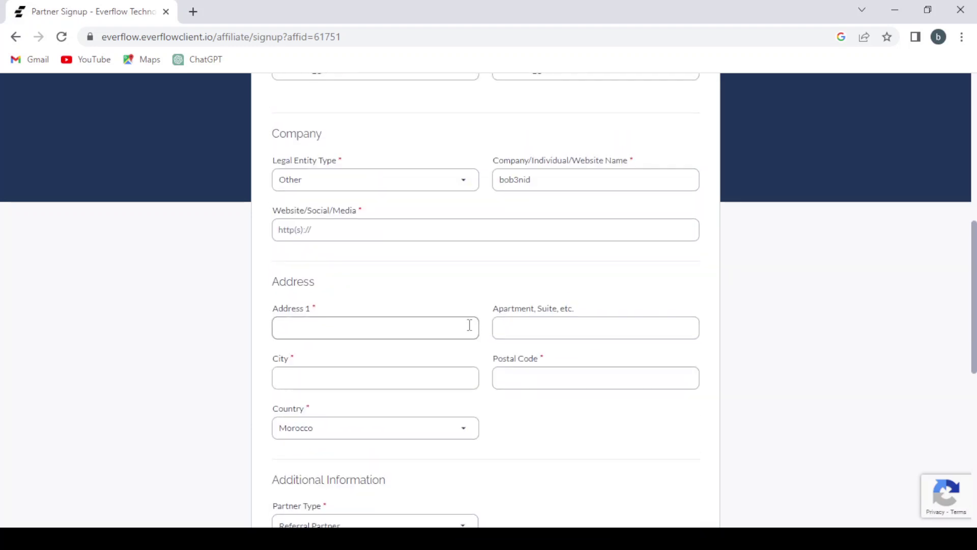
pyautogui.scroll(-8, 469, 325)
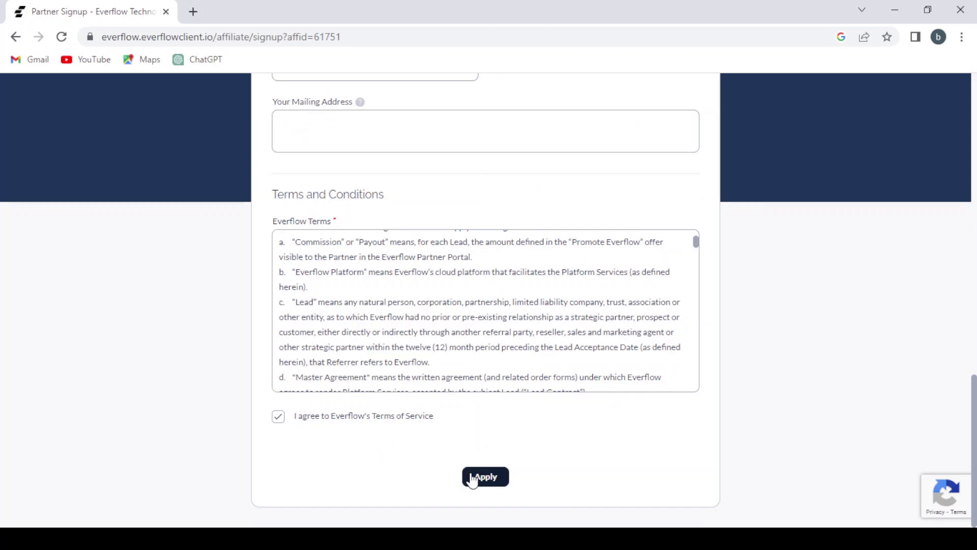
# - Submit the signup with Apply, then go back from the Success page
pyautogui.click(473, 478)
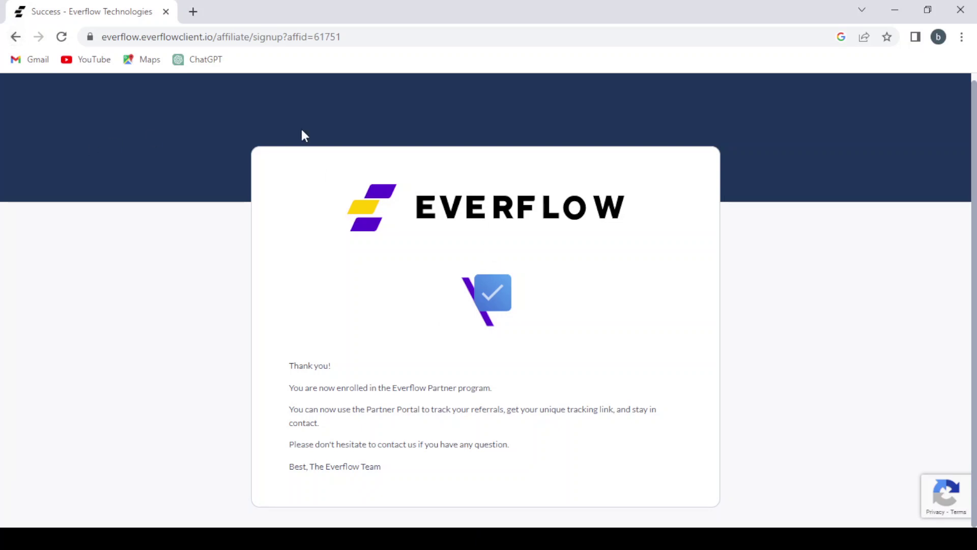
pyautogui.click(16, 36)
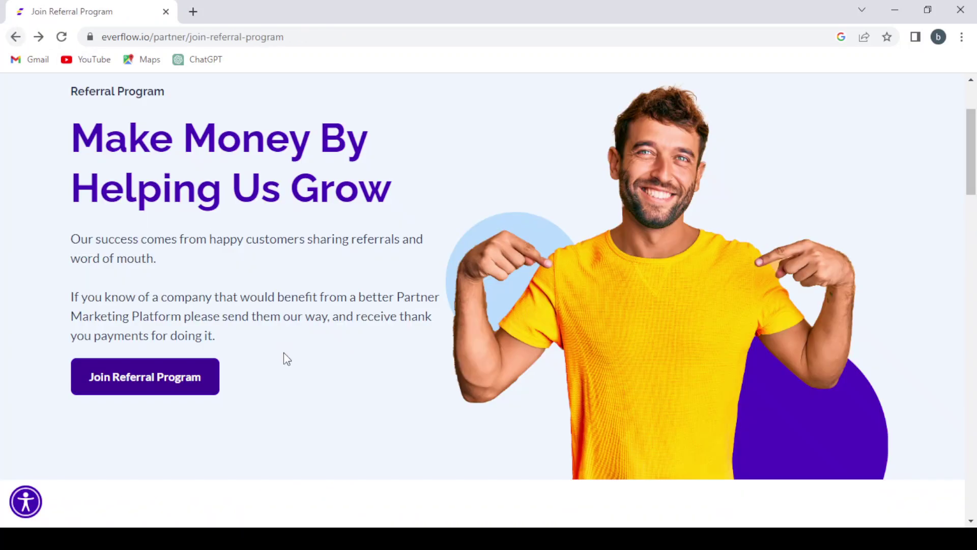
# - Read through Everflow's 'Thank you for signing up' email, then return to the Join Referral Program tab
pyautogui.scroll(3, 291, 373)
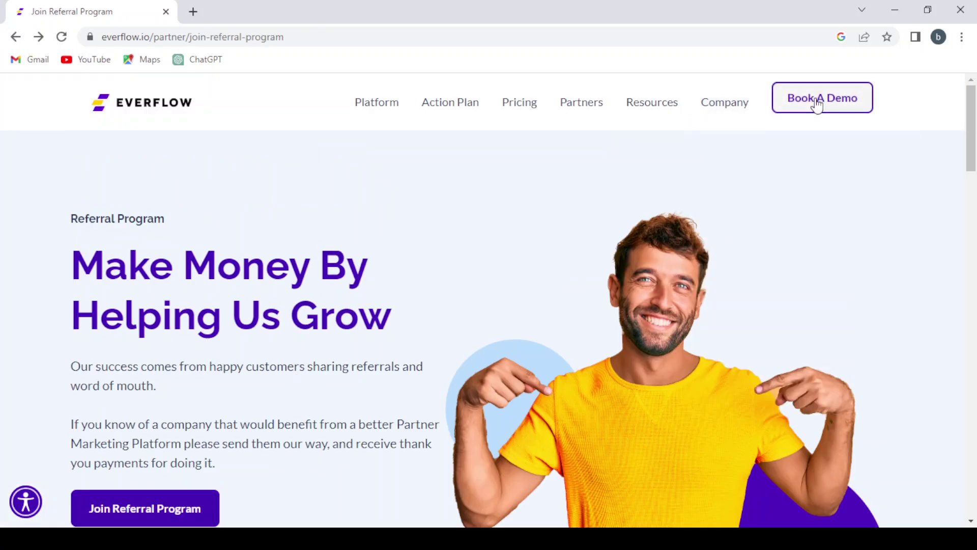
pyautogui.scroll(-1, 509, 164)
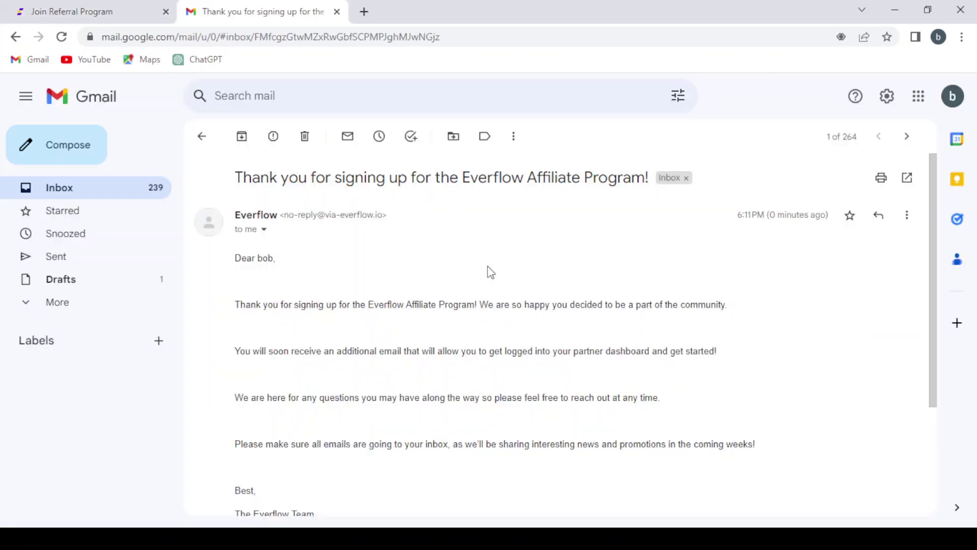
pyautogui.scroll(-1, 490, 272)
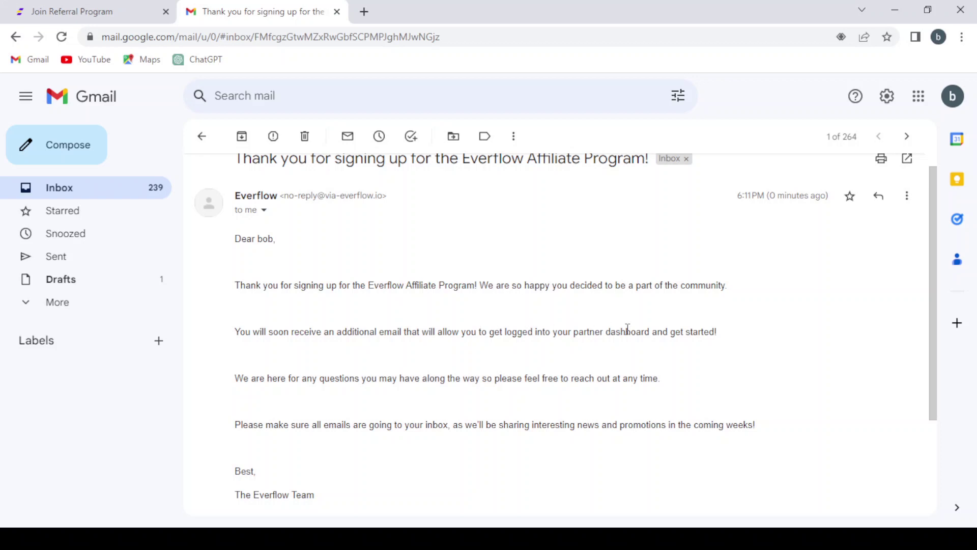
pyautogui.scroll(-1, 628, 328)
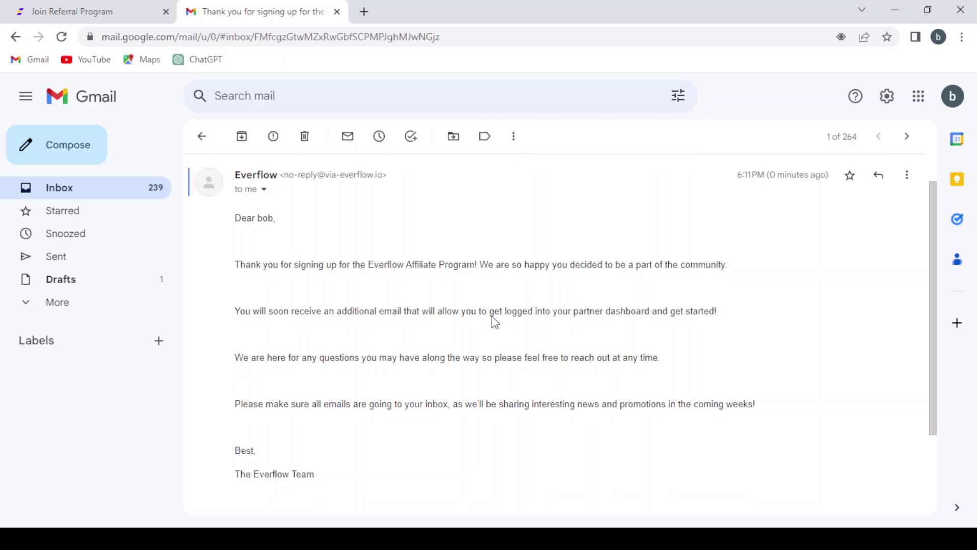
pyautogui.scroll(-2, 489, 307)
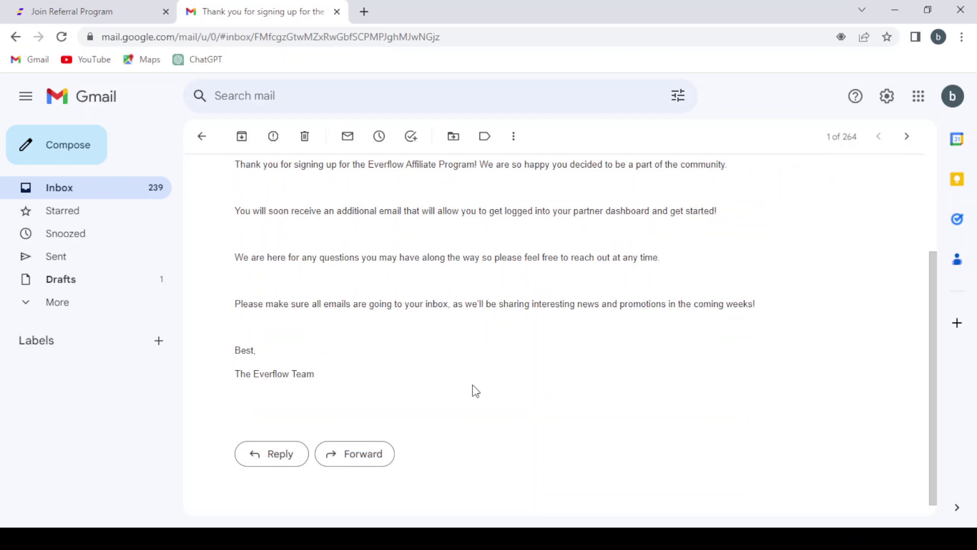
pyautogui.scroll(1, 475, 391)
pyautogui.scroll(1, 475, 391)
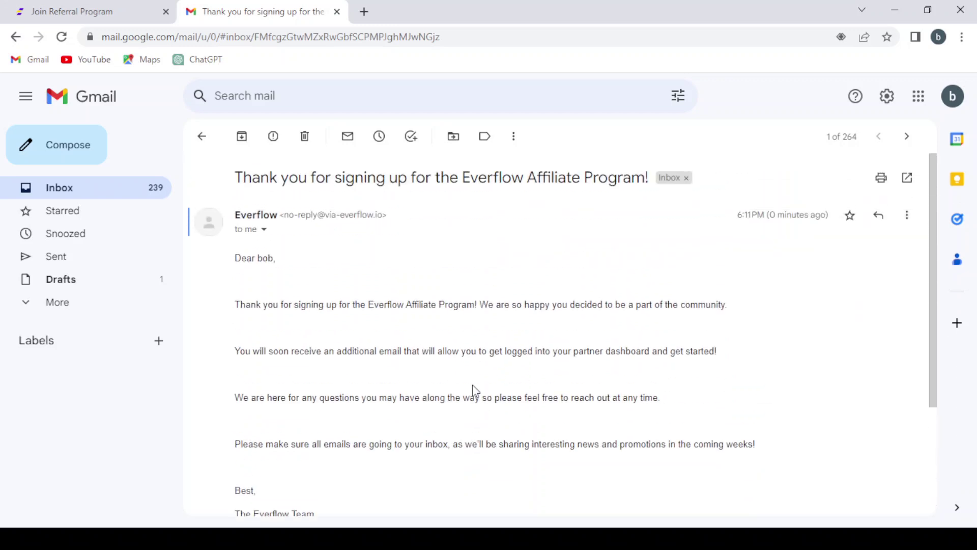
pyautogui.click(81, 7)
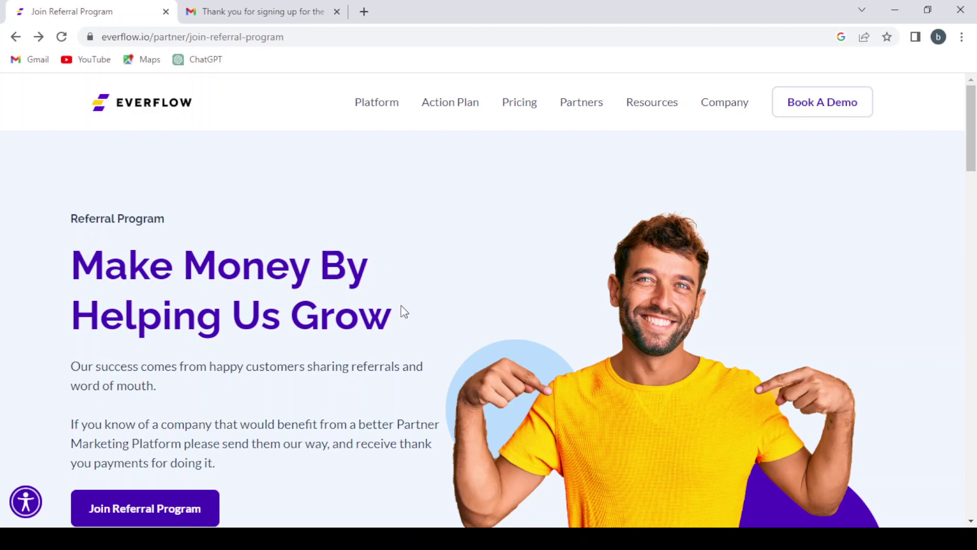
pyautogui.scroll(-1, 403, 312)
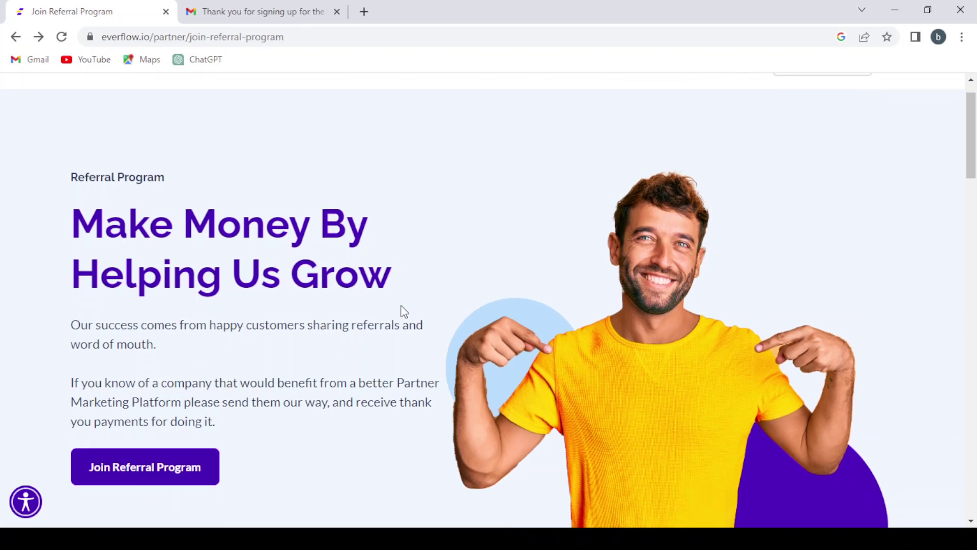
pyautogui.scroll(1, 404, 312)
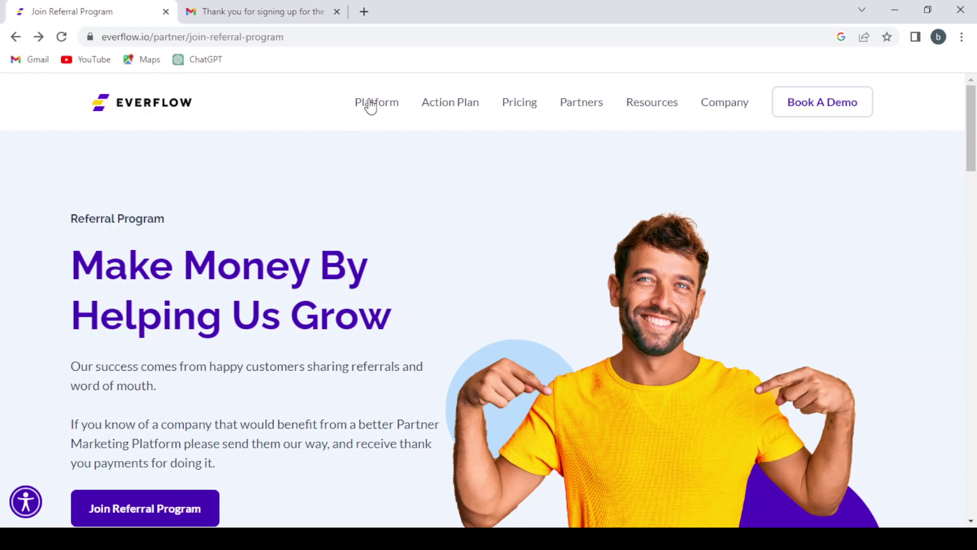
pyautogui.moveTo(382, 99)
pyautogui.moveTo(461, 108)
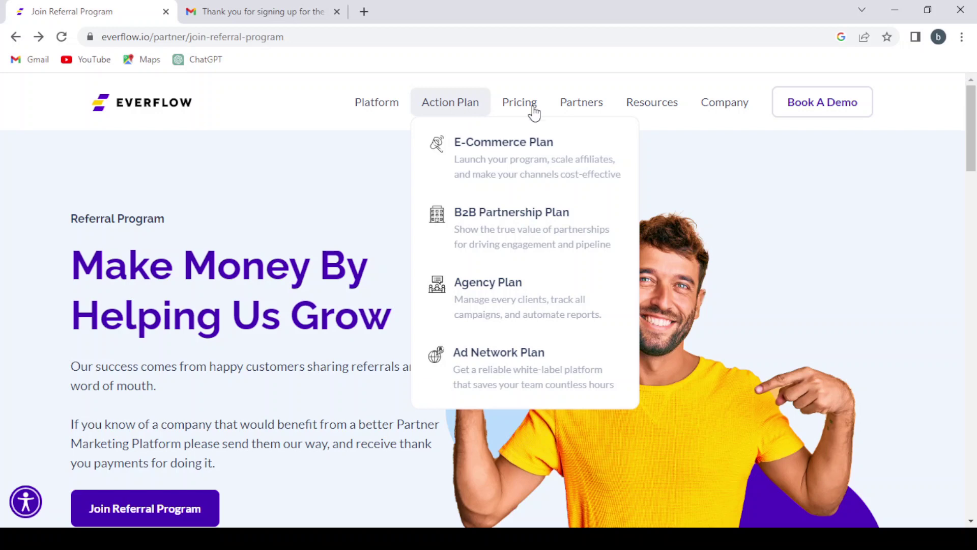
pyautogui.moveTo(574, 106)
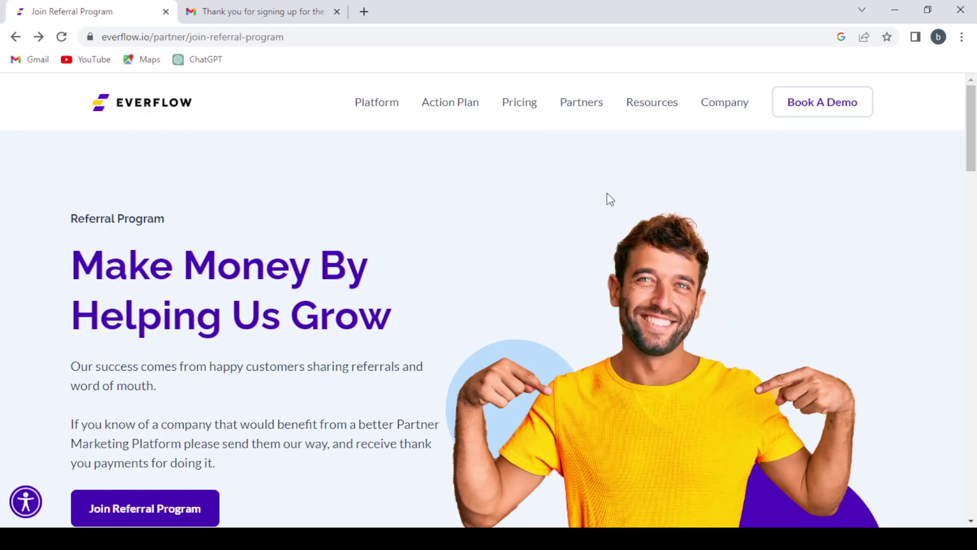
pyautogui.scroll(-3, 404, 248)
pyautogui.scroll(3, 404, 250)
# - Open everflow.io from the email's logo, close Gmail, and browse to the Revenue Drivers section
pyautogui.click(152, 104)
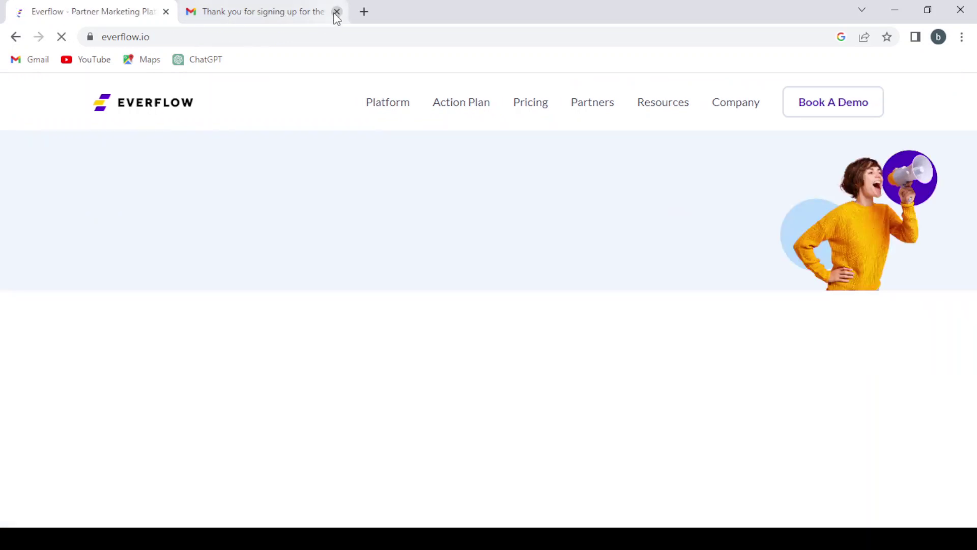
pyautogui.click(336, 13)
pyautogui.scroll(-4, 601, 373)
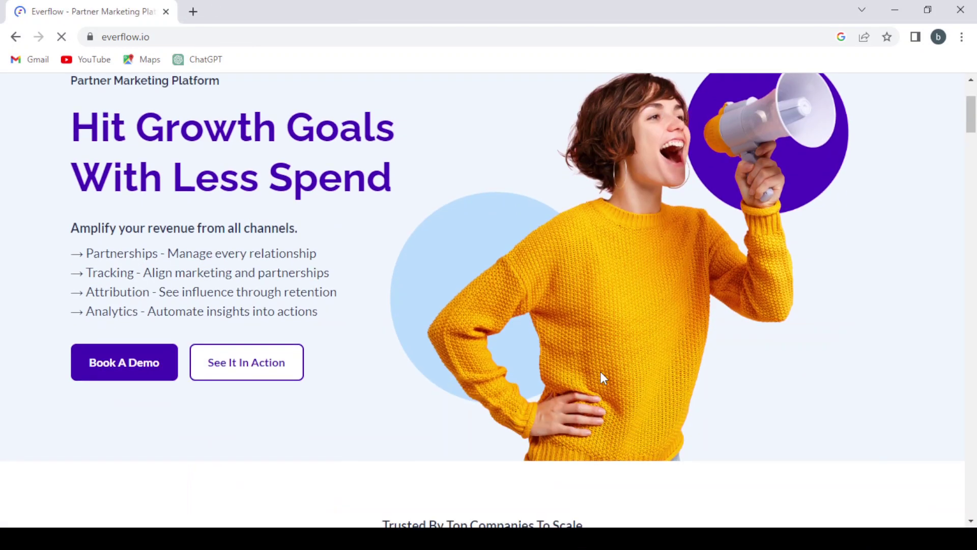
pyautogui.scroll(3, 600, 372)
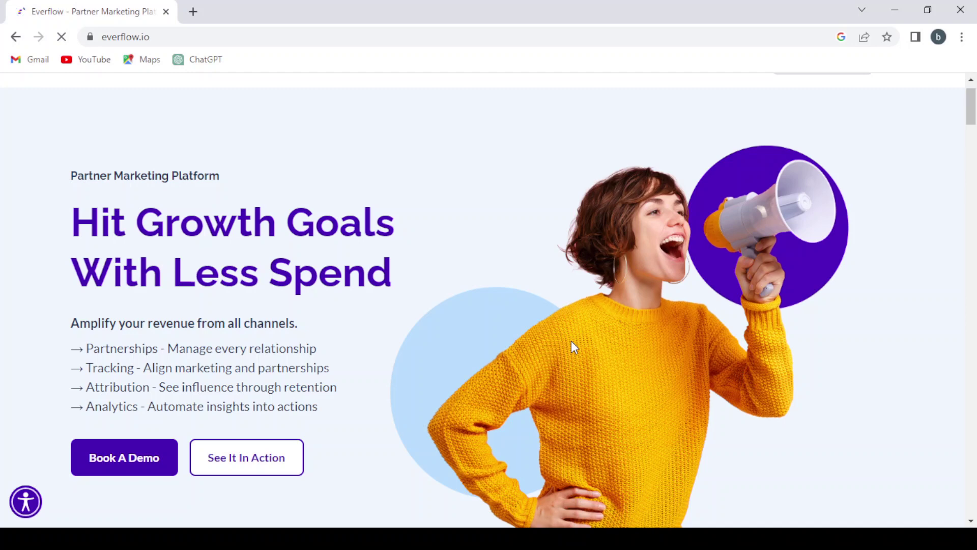
pyautogui.scroll(-6, 572, 344)
pyautogui.scroll(-5, 572, 346)
pyautogui.scroll(3, 571, 345)
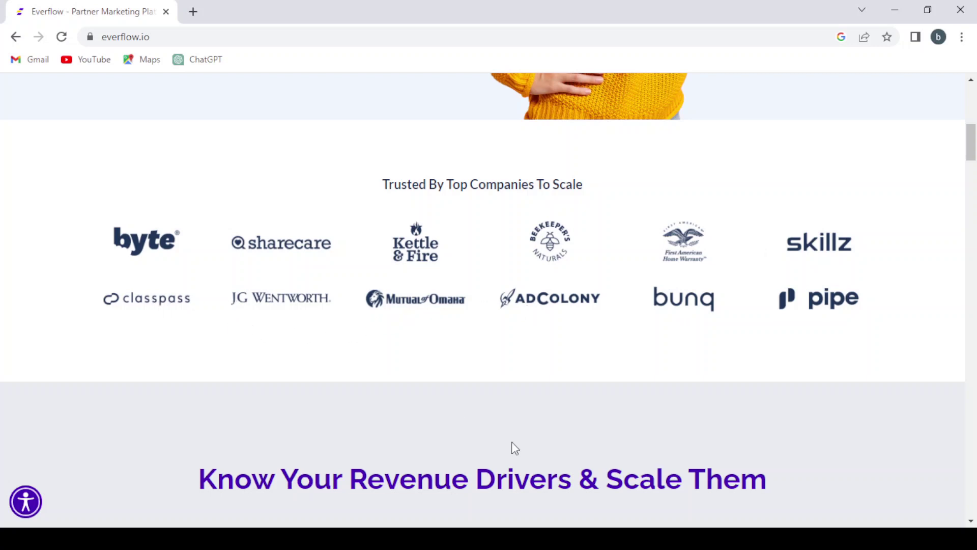
pyautogui.scroll(-7, 513, 448)
pyautogui.scroll(2, 513, 448)
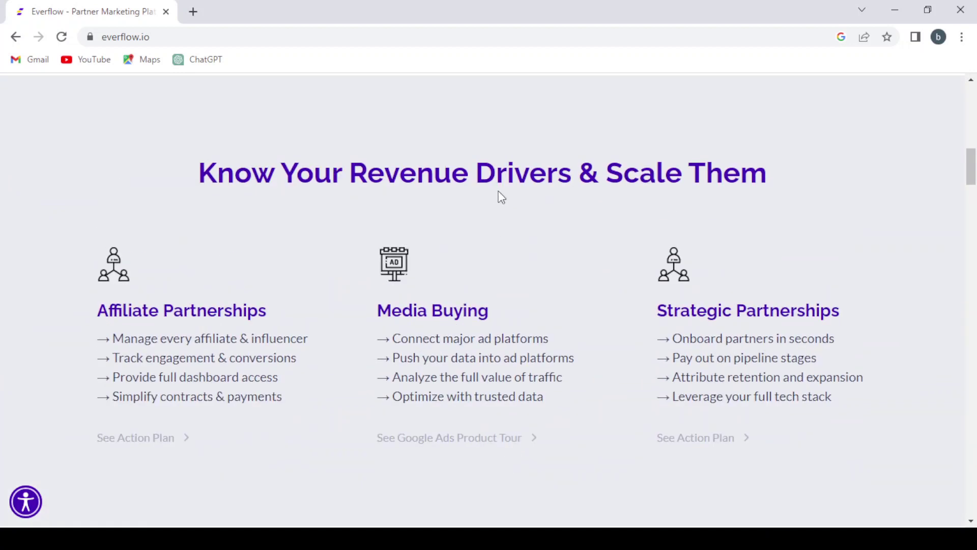
pyautogui.scroll(-2, 601, 365)
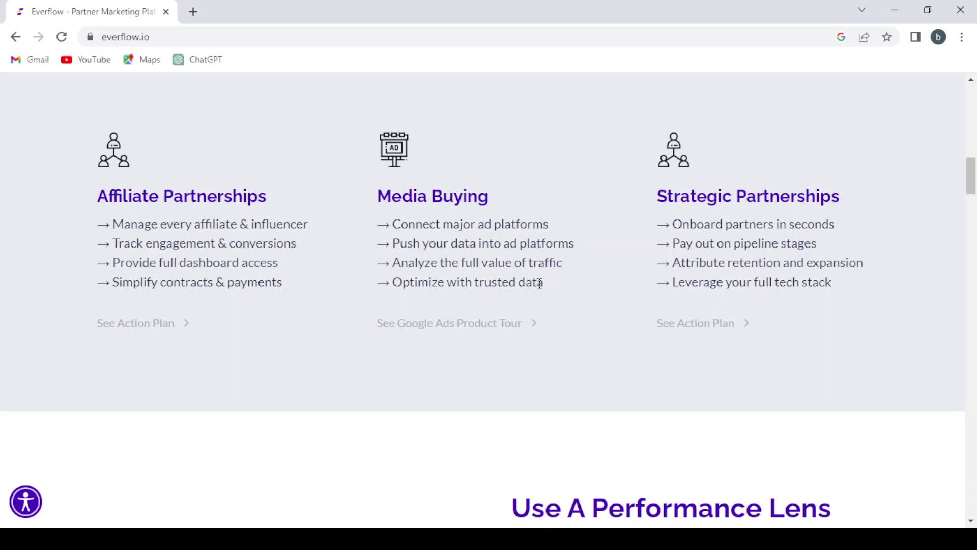
pyautogui.scroll(-7, 891, 289)
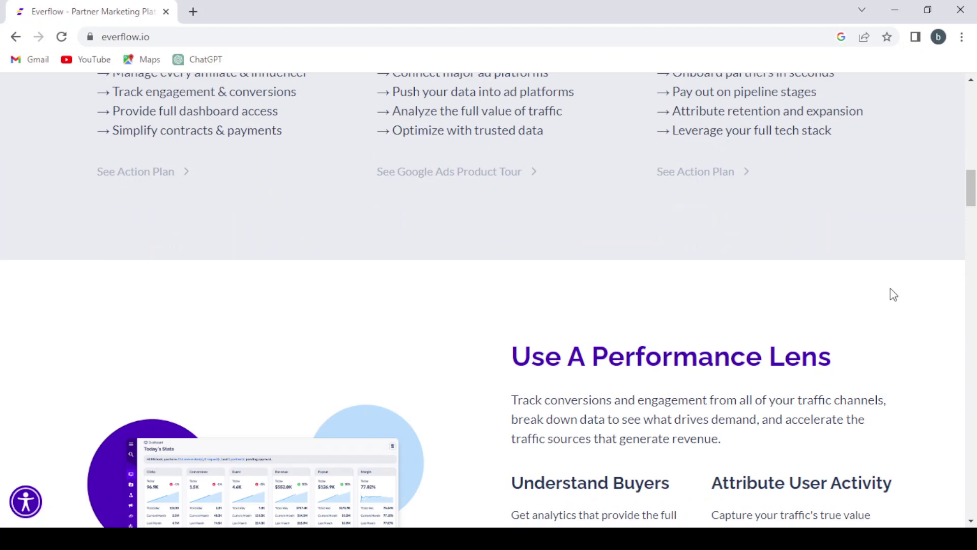
pyautogui.scroll(-1, 891, 289)
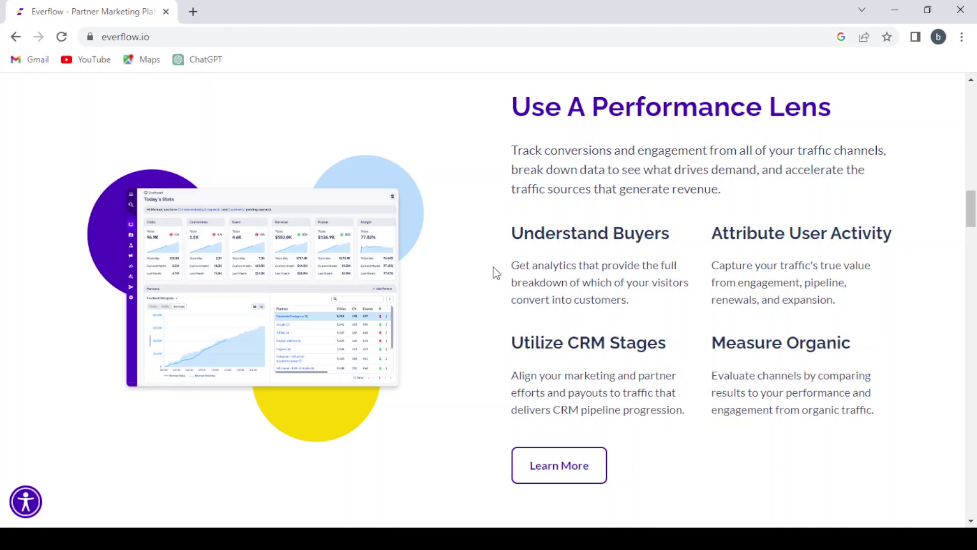
pyautogui.scroll(5, 493, 267)
pyautogui.scroll(7, 493, 267)
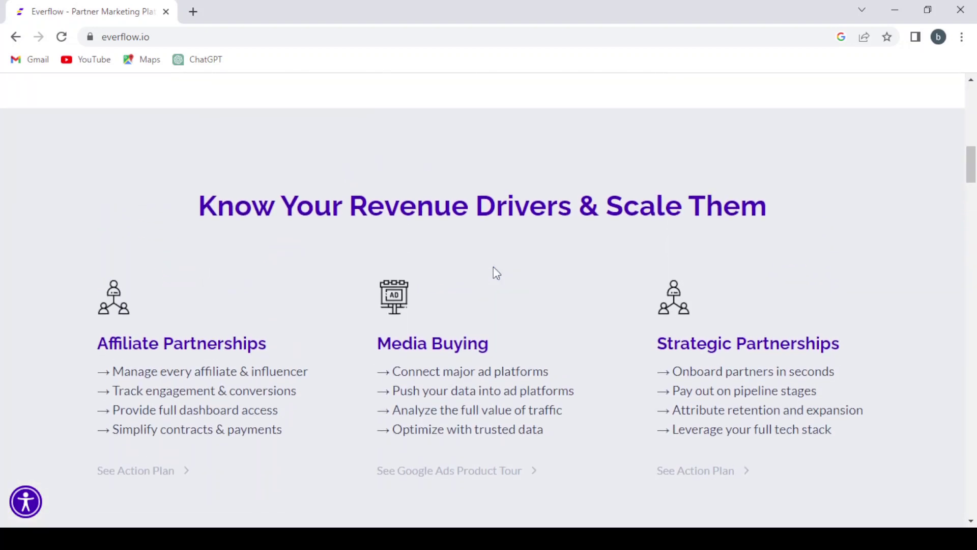